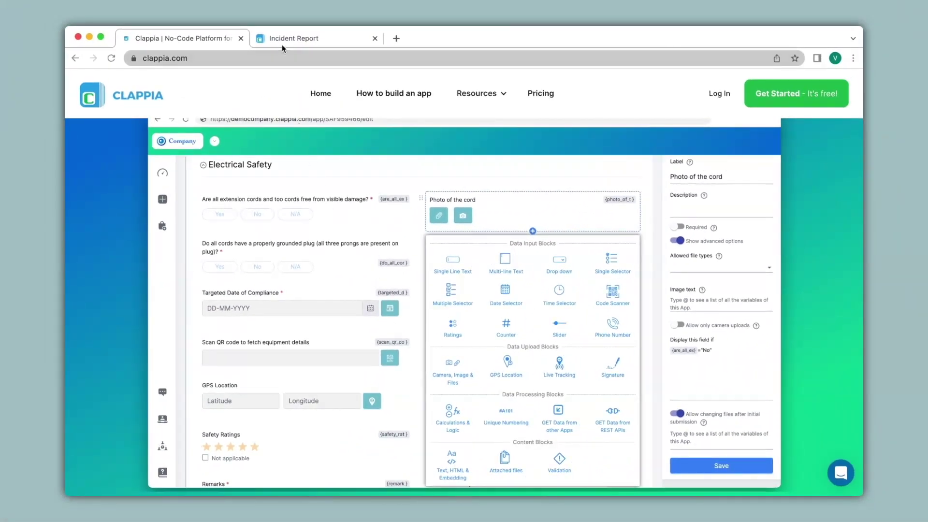
Open the Incident Report app's design and add a Camera, Image & Files field in the empty slot below Time of Report
{"action": "left_click", "coordinate": [280, 42]}
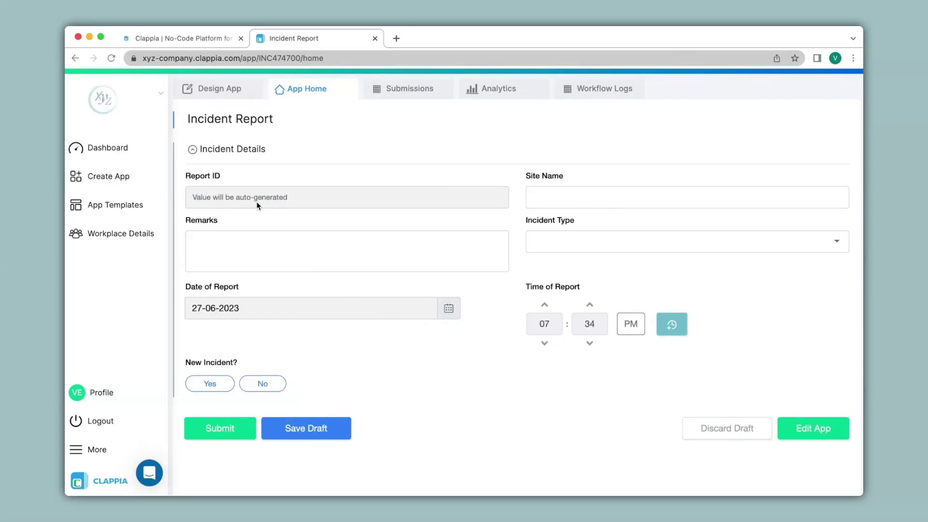
{"action": "left_click", "coordinate": [216, 90]}
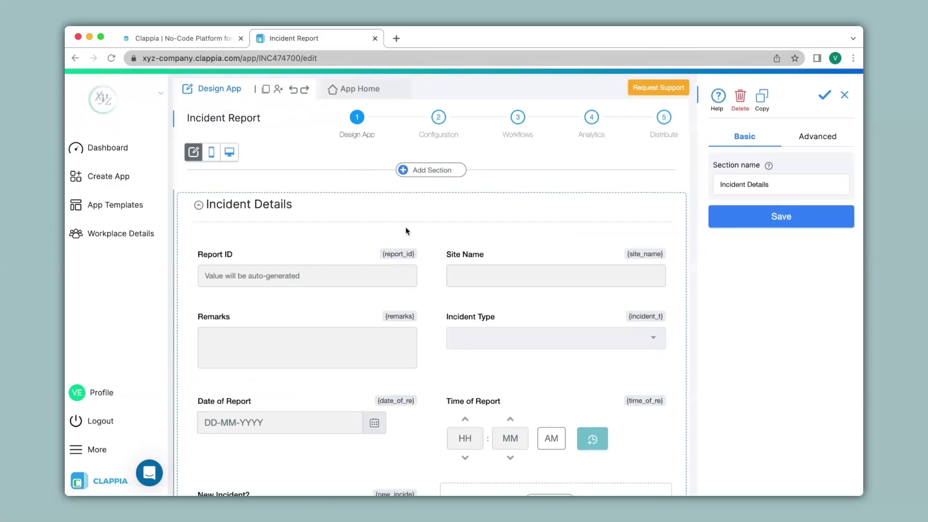
{"action": "scroll", "coordinate": [430, 243], "scroll_direction": "down", "scroll_amount": 5}
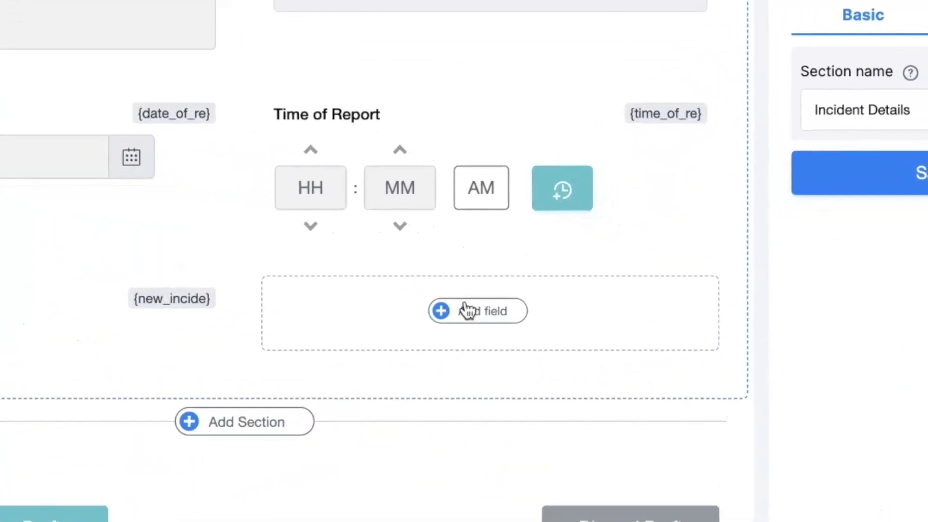
{"action": "left_click", "coordinate": [549, 287]}
{"action": "scroll", "coordinate": [474, 319], "scroll_direction": "down", "scroll_amount": 9}
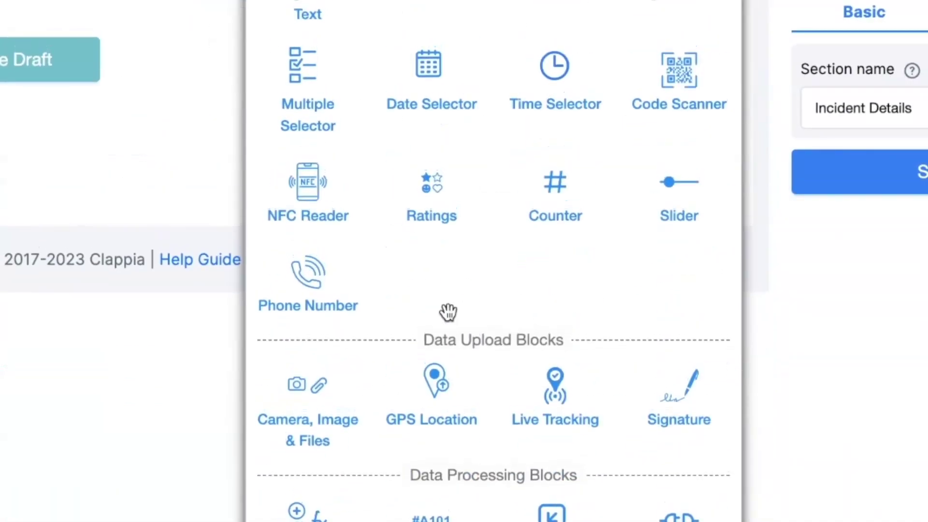
{"action": "left_click", "coordinate": [325, 396]}
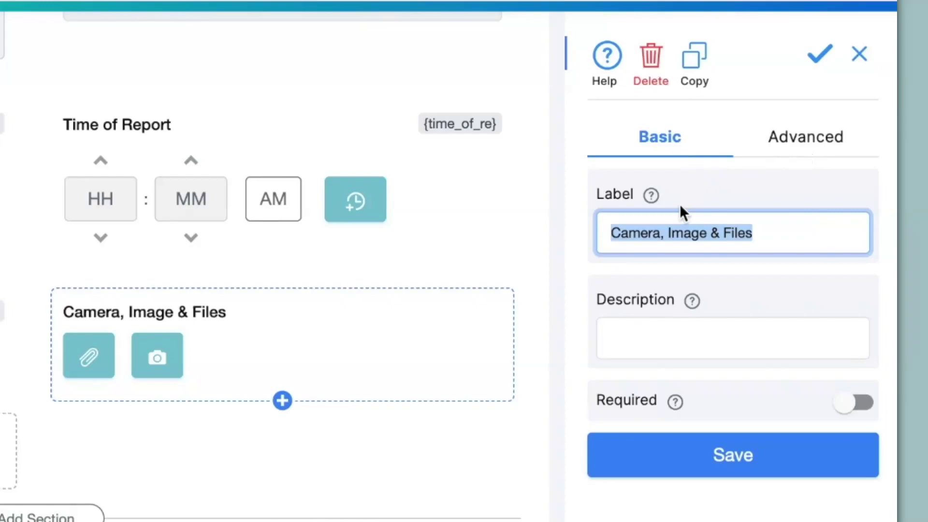
Label the new field "Proof of Incident" with the description "Please upload relevant proof", save it, and make it required
{"action": "type", "text": "Proof of Incident"}
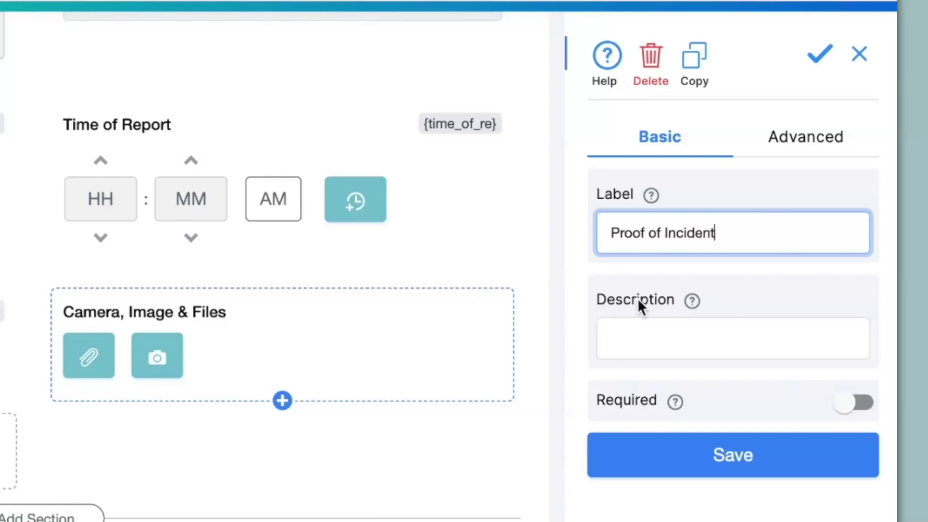
{"action": "left_click", "coordinate": [647, 338]}
{"action": "type", "text": "Please upload relevant proof"}
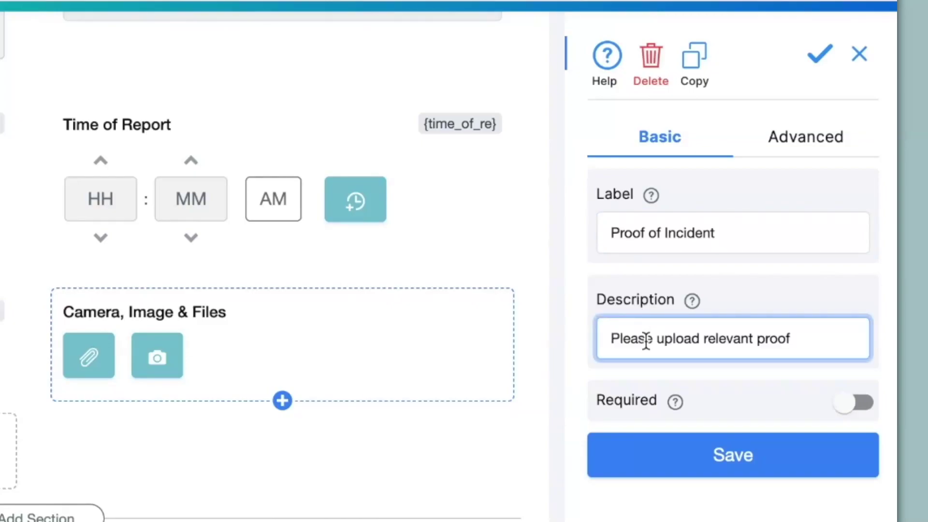
{"action": "left_click", "coordinate": [642, 474]}
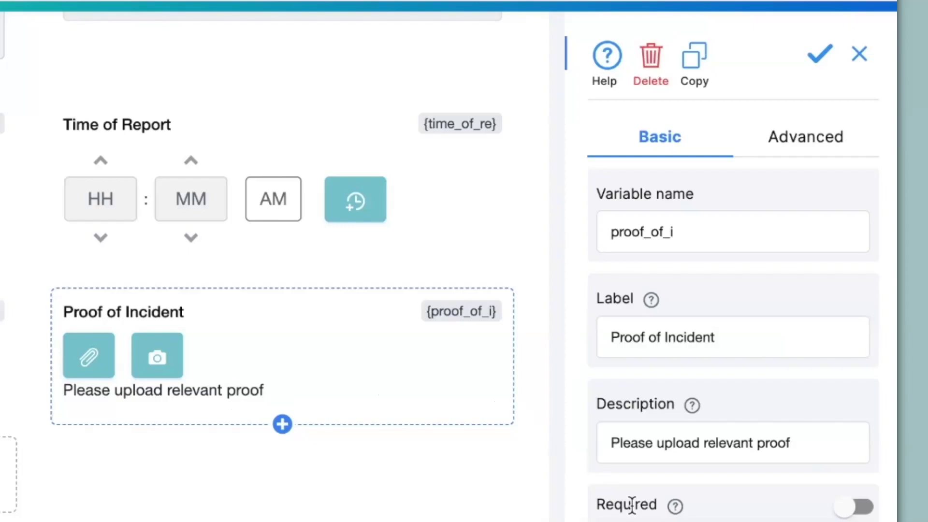
{"action": "left_click", "coordinate": [860, 506]}
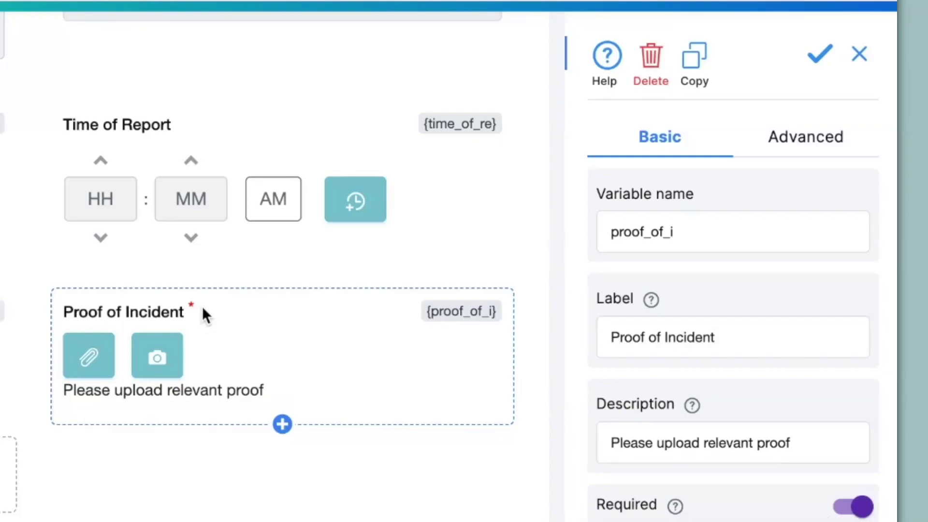
Restrict the Proof of Incident field's allowed file types to Images (Gallery Uploads)
{"action": "left_click", "coordinate": [823, 140]}
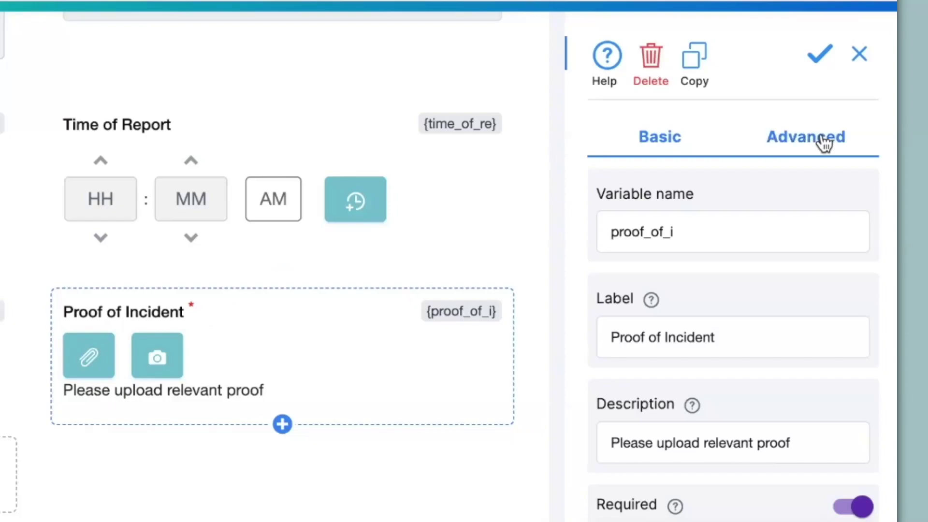
{"action": "left_click", "coordinate": [685, 239]}
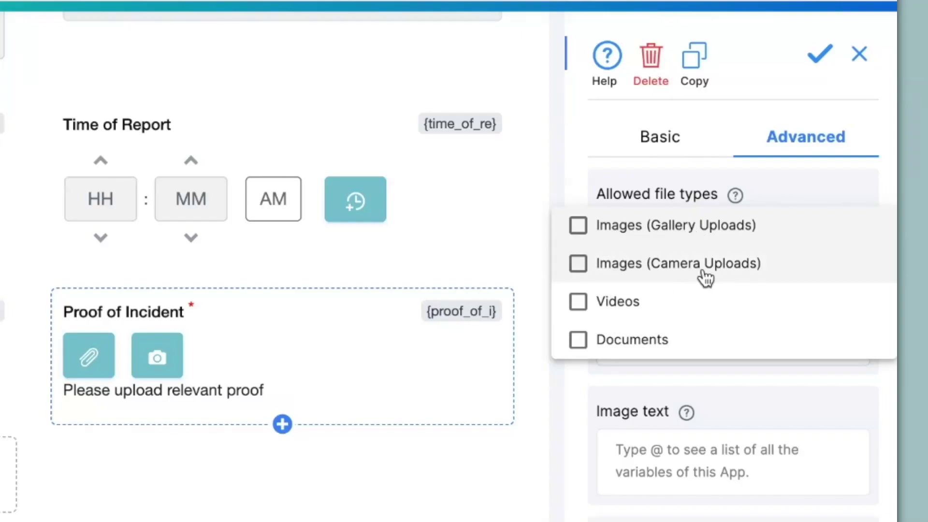
{"action": "left_click", "coordinate": [578, 227]}
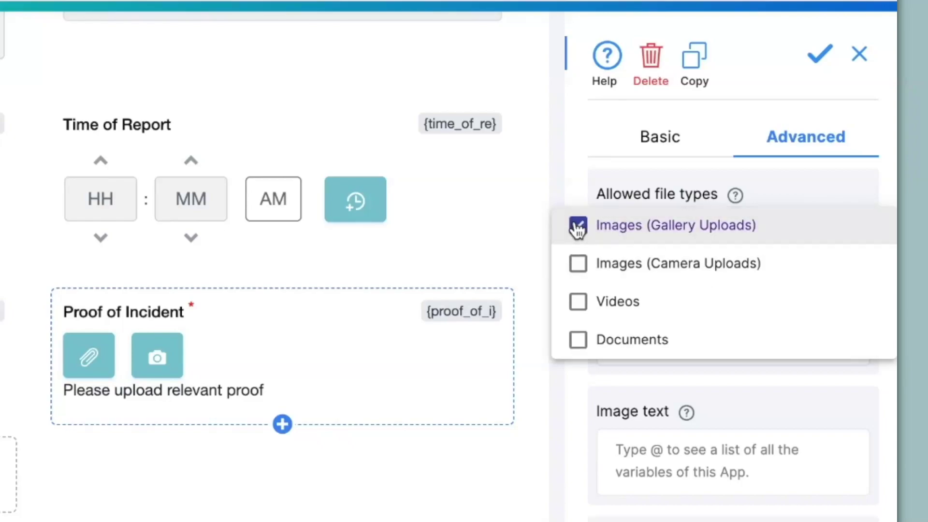
{"action": "left_click", "coordinate": [559, 196]}
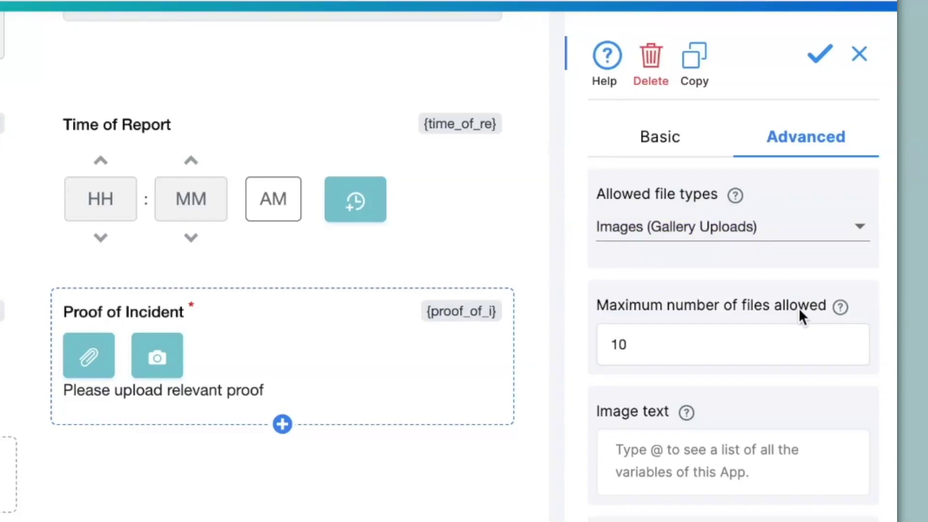
Set the Proof of Incident field's maximum number of files to 1 and save the field
{"action": "left_click", "coordinate": [654, 344]}
{"action": "key", "text": "BackSpace"}
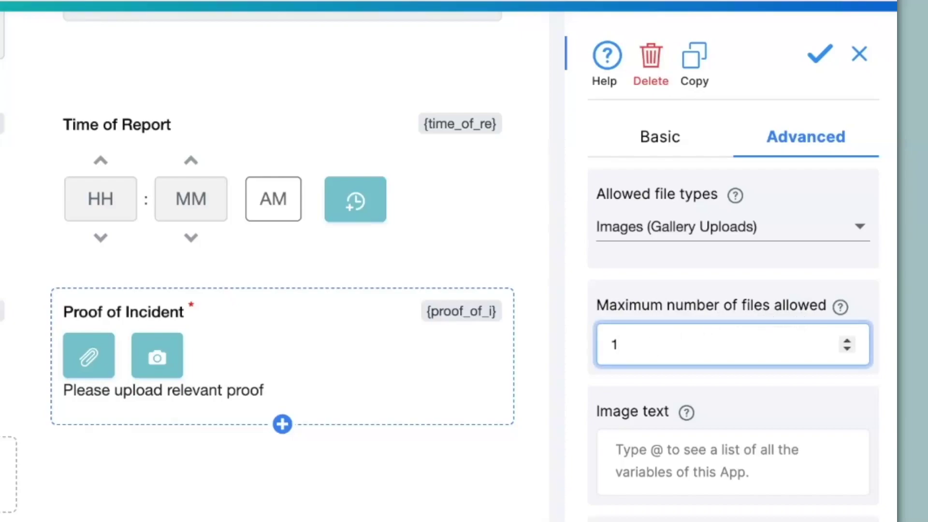
{"action": "scroll", "coordinate": [596, 377], "scroll_direction": "down", "scroll_amount": 2}
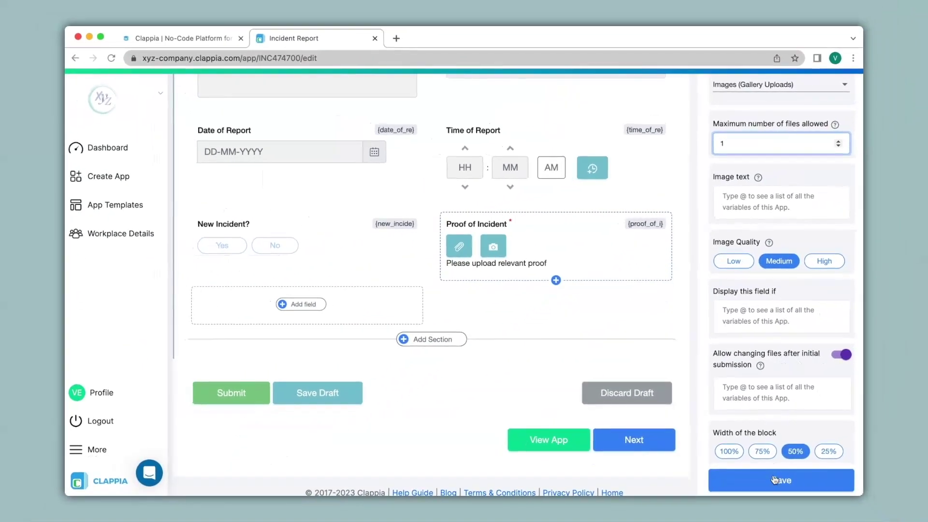
{"action": "left_click", "coordinate": [777, 481]}
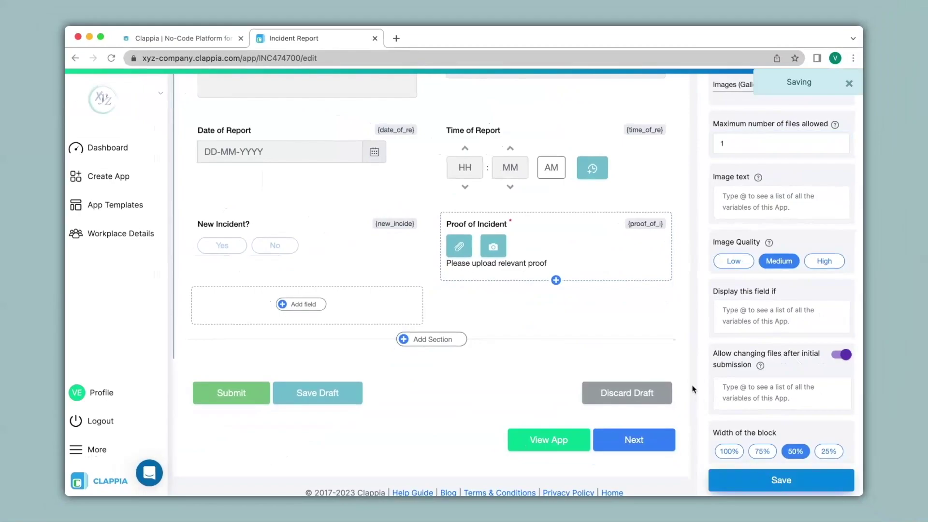
Open the live Incident Report form and attach Incident6.jpeg from the Incidents folder as the proof of incident
{"action": "scroll", "coordinate": [568, 265], "scroll_direction": "up", "scroll_amount": 5}
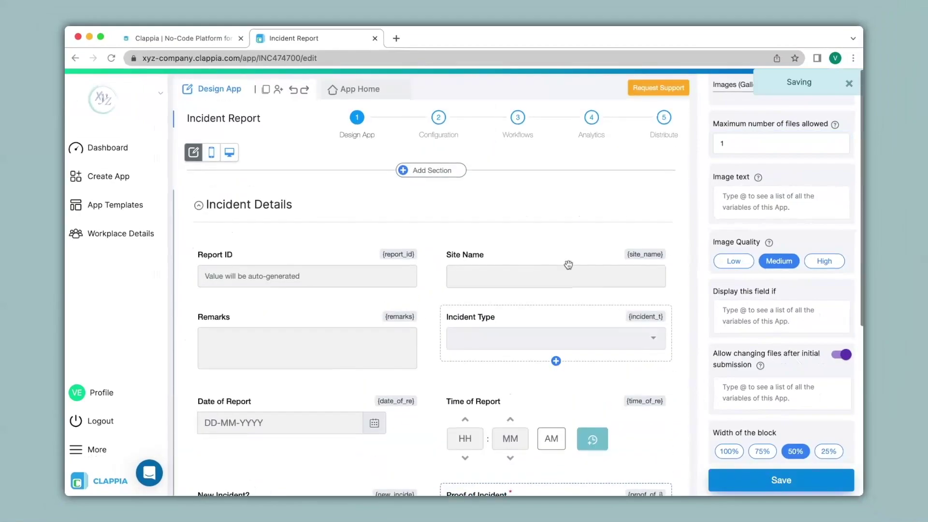
{"action": "left_click", "coordinate": [360, 91]}
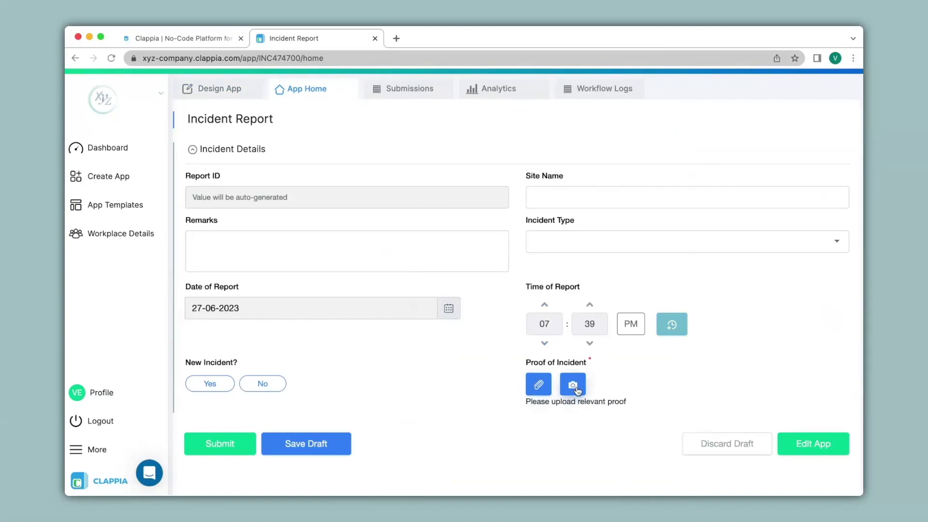
{"action": "left_click", "coordinate": [539, 384]}
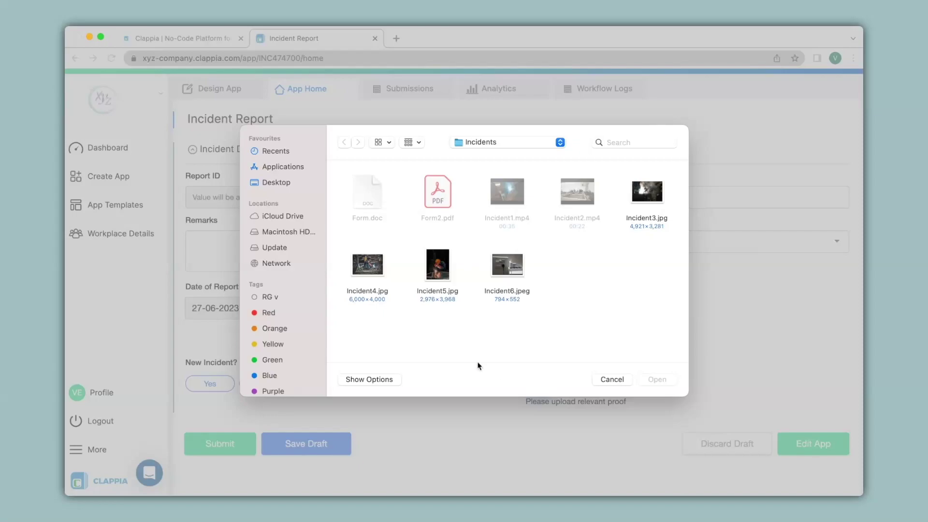
{"action": "left_click", "coordinate": [518, 265]}
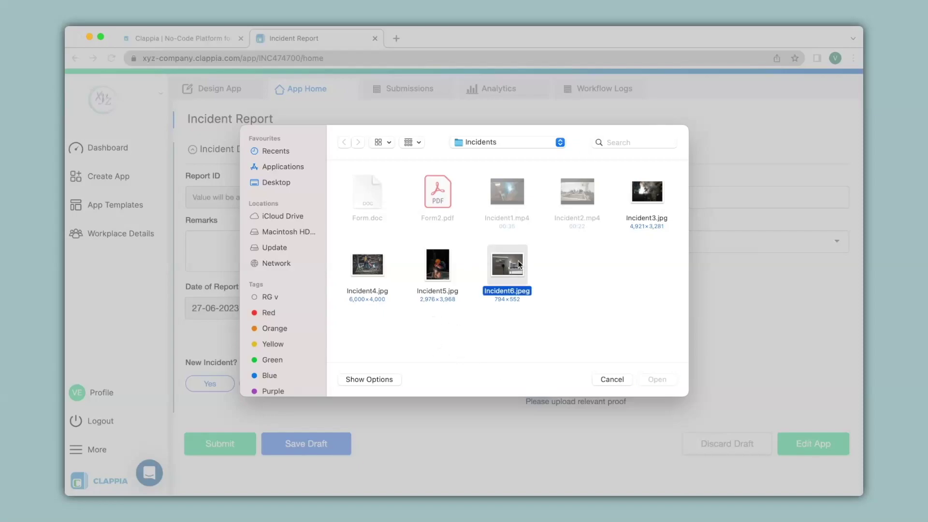
{"action": "left_click", "coordinate": [438, 264]}
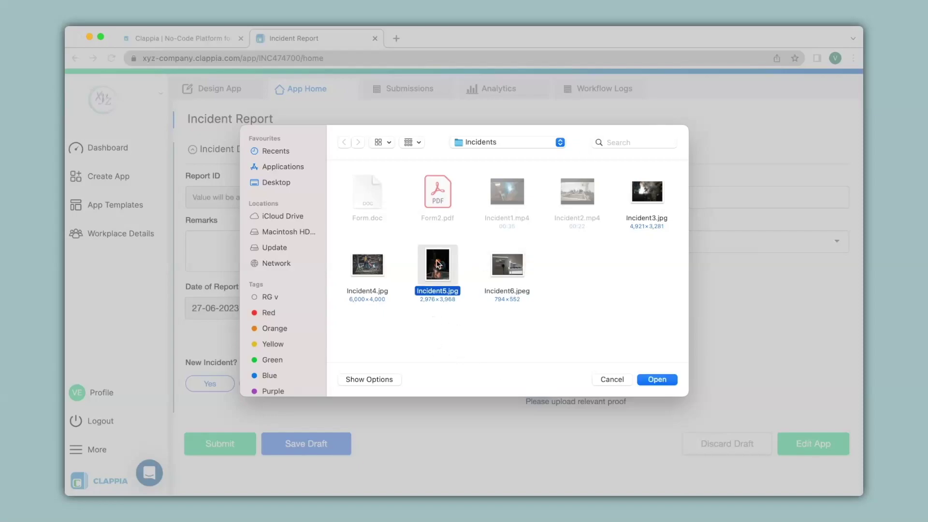
{"action": "key", "text": "Left"}
{"action": "left_click", "coordinate": [642, 194]}
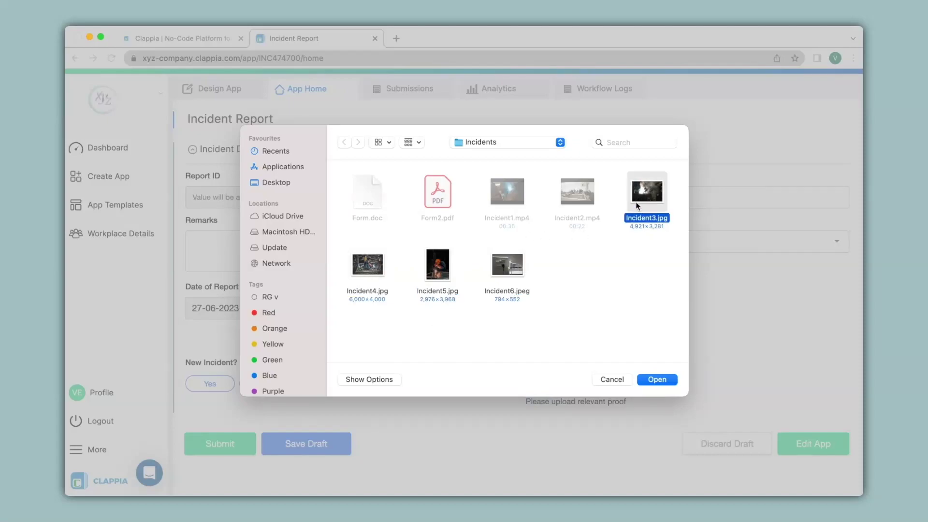
{"action": "left_click", "coordinate": [499, 275]}
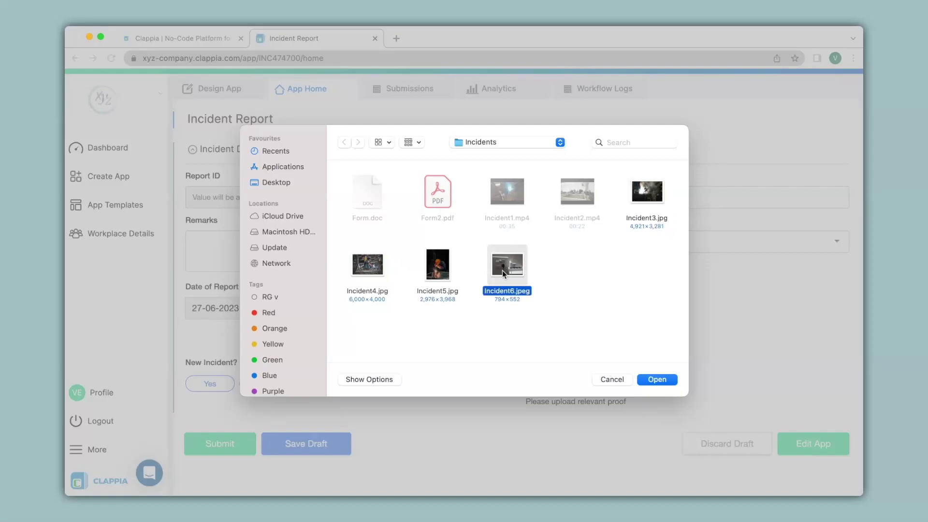
{"action": "left_click", "coordinate": [658, 379]}
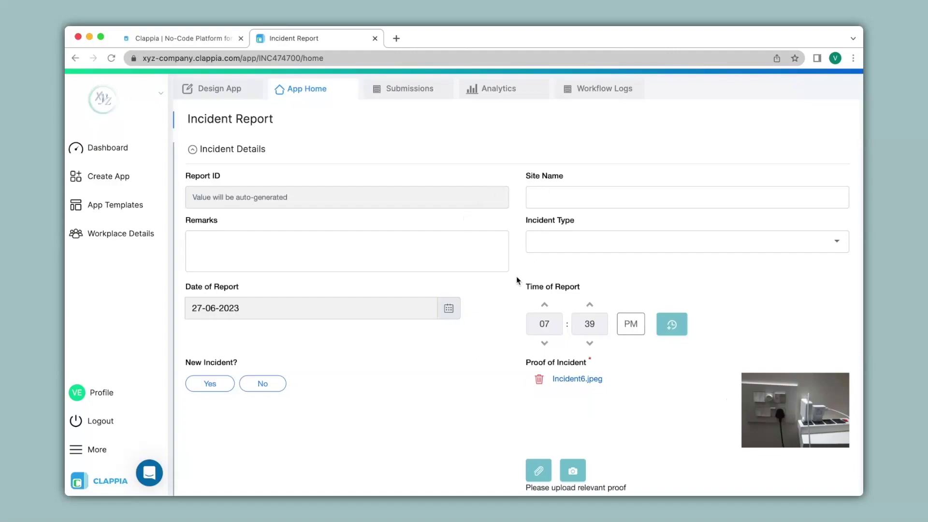
Fill in site name A01, incident type Workplace incident and New Incident Yes, and submit the report
{"action": "left_click", "coordinate": [539, 197]}
{"action": "type", "text": "A01"}
{"action": "left_click", "coordinate": [571, 239]}
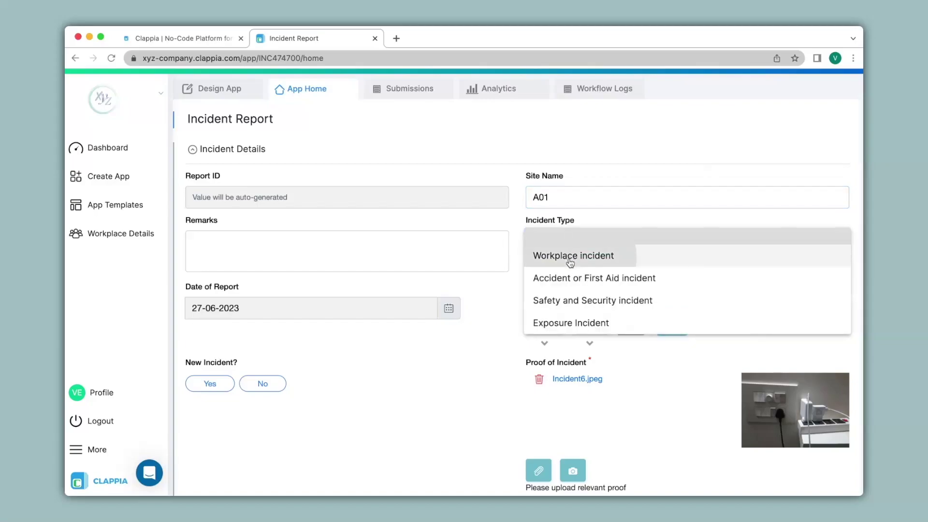
{"action": "left_click", "coordinate": [569, 255]}
{"action": "scroll", "coordinate": [386, 290], "scroll_direction": "down", "scroll_amount": 2}
{"action": "left_click", "coordinate": [215, 303]}
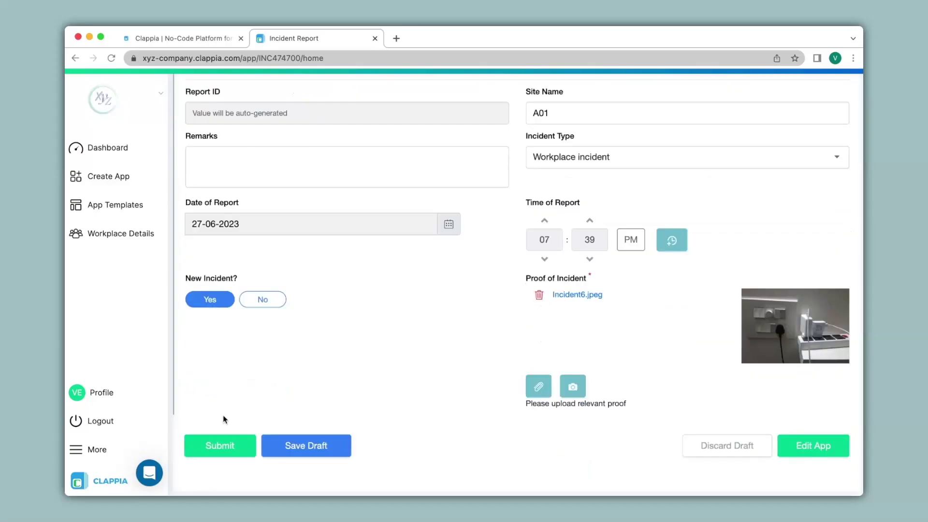
{"action": "left_click", "coordinate": [230, 451]}
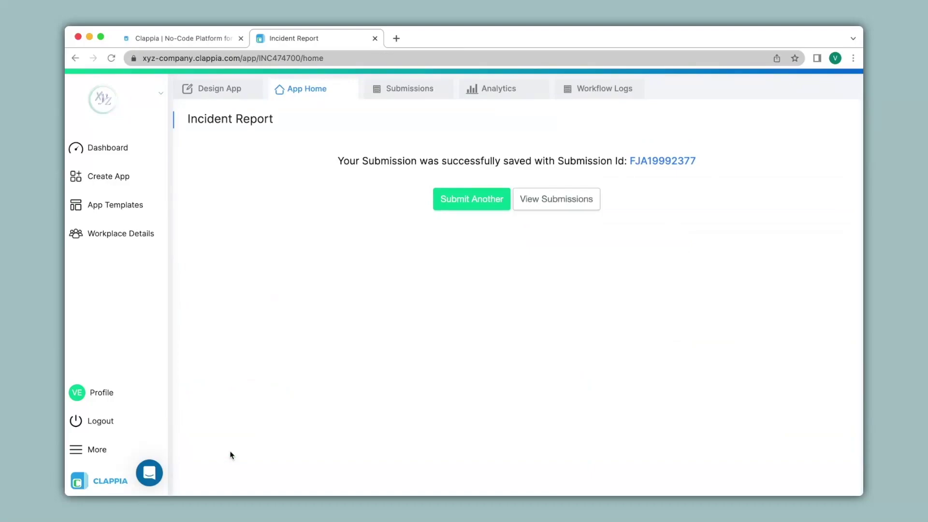
Return to the app design and change the Proof of Incident field's allowed file types to only Images (Camera Uploads)
{"action": "left_click", "coordinate": [457, 201]}
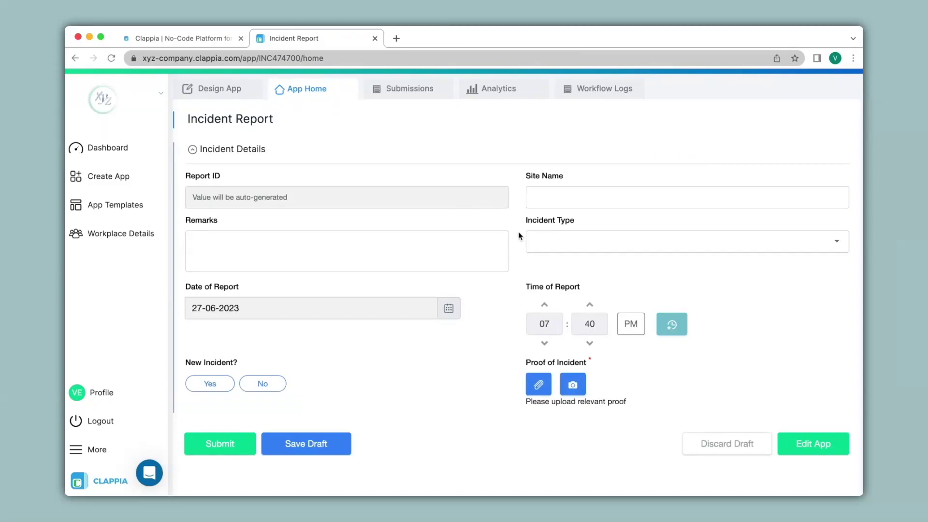
{"action": "left_click", "coordinate": [217, 92]}
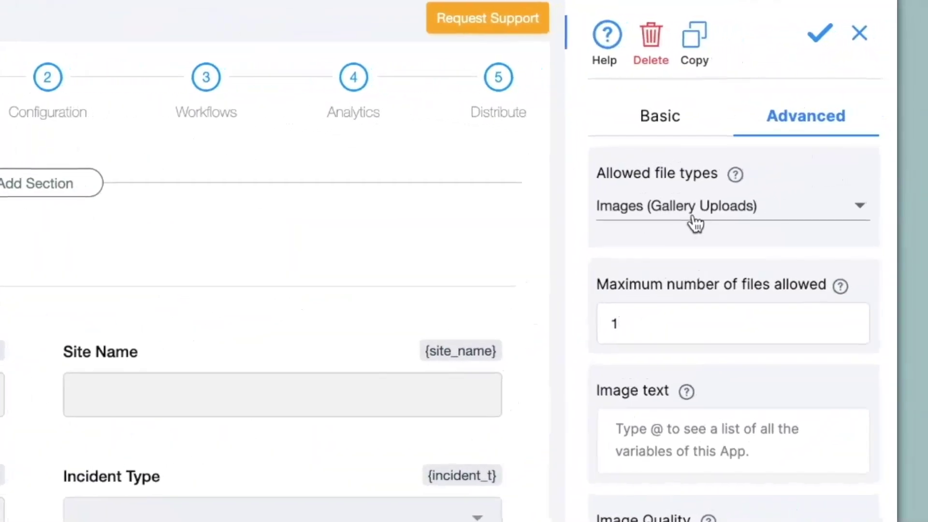
{"action": "left_click", "coordinate": [761, 186]}
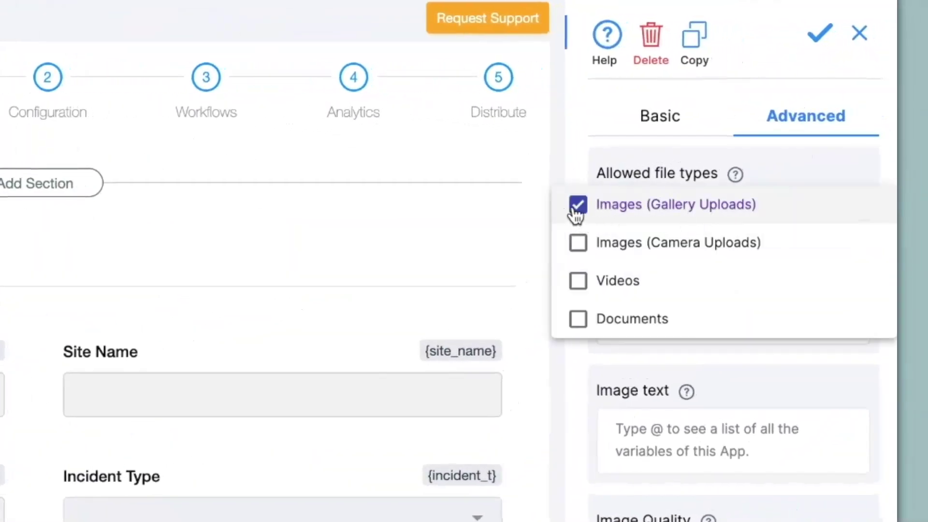
{"action": "left_click", "coordinate": [578, 207]}
{"action": "left_click", "coordinate": [578, 243]}
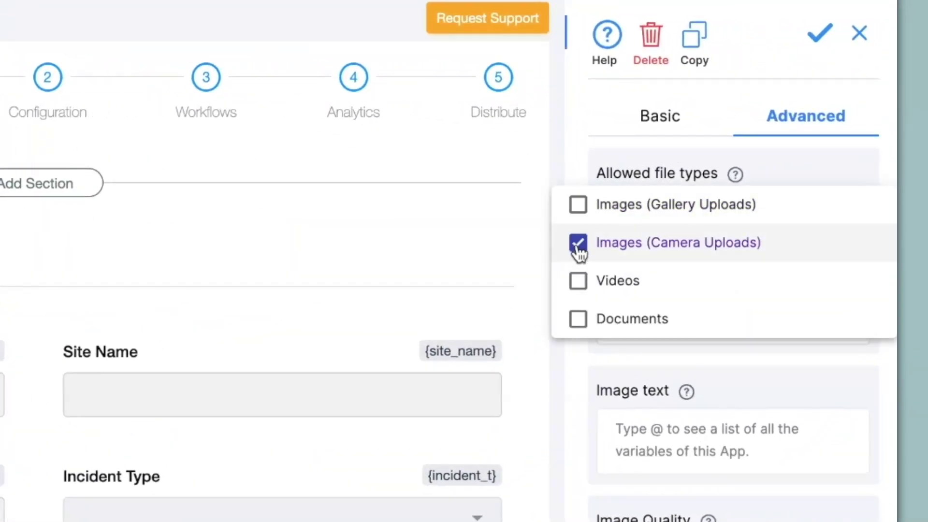
{"action": "left_click", "coordinate": [547, 195]}
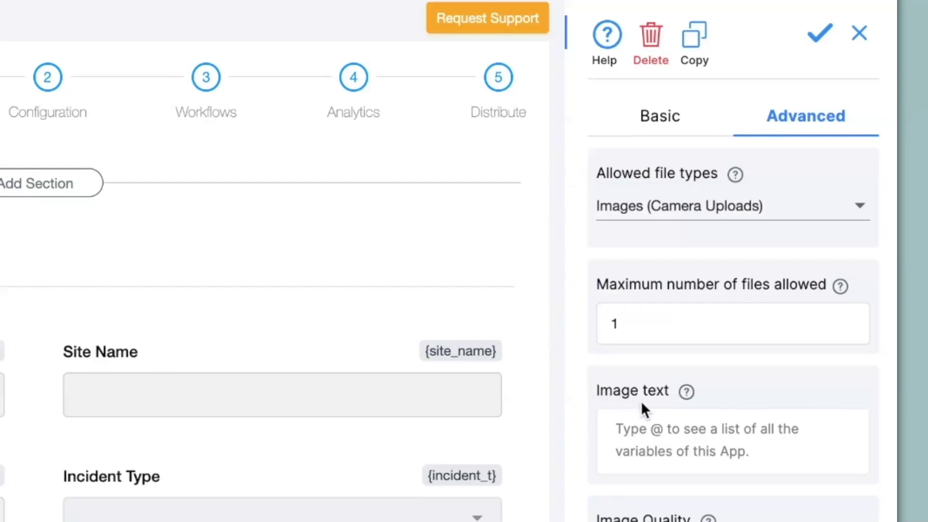
Set the field's image text to "Proof of Incident" in quotation marks and save the field
{"action": "left_click", "coordinate": [639, 431]}
{"action": "type", "text": "\""}
{"action": "type", "text": "Proof of Incident"}
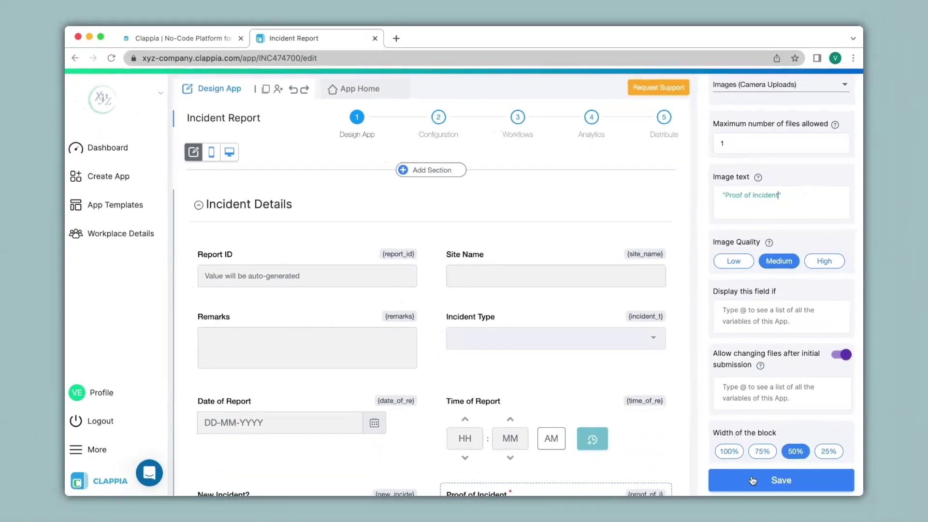
{"action": "left_click", "coordinate": [753, 482]}
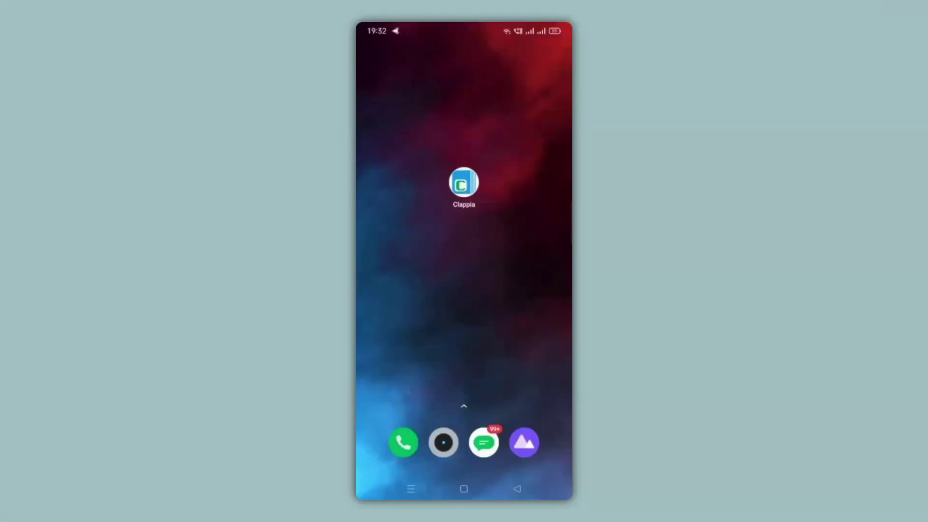
Open the Incident Report app in Clappia on the phone and add a camera photo as the proof of incident
{"action": "left_click", "coordinate": [472, 189]}
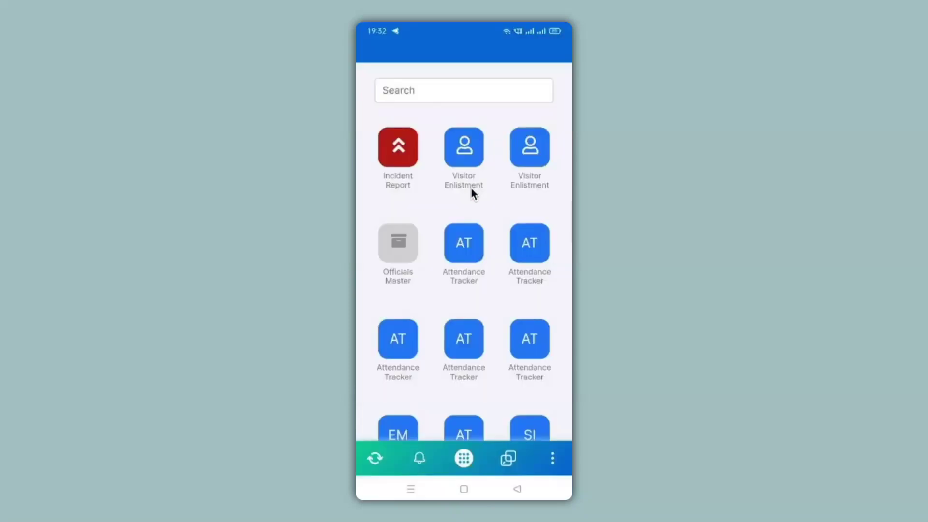
{"action": "left_click", "coordinate": [403, 152]}
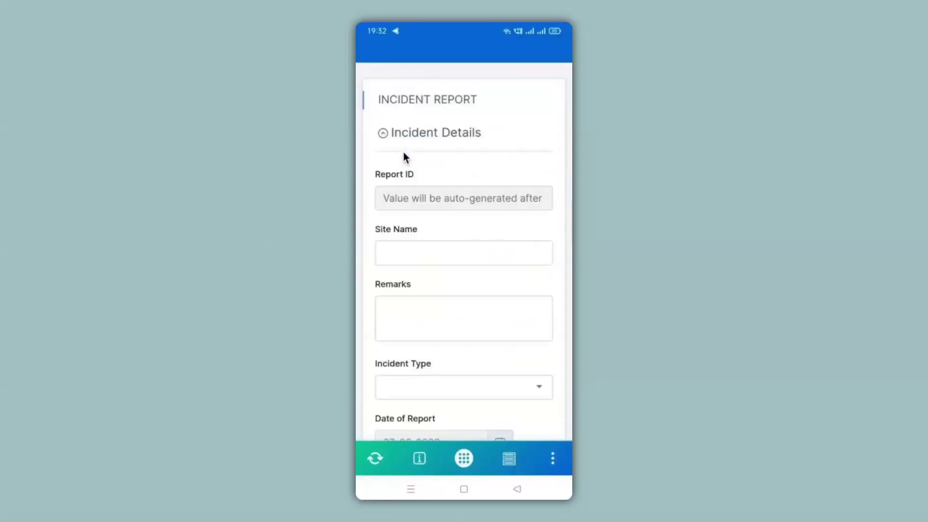
{"action": "scroll", "coordinate": [403, 152], "scroll_direction": "down", "scroll_amount": 5}
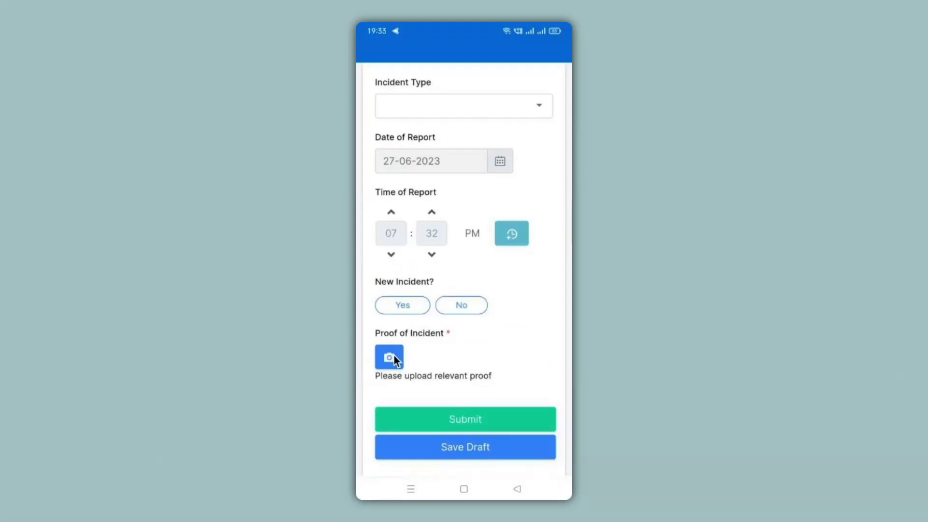
{"action": "left_click", "coordinate": [393, 355]}
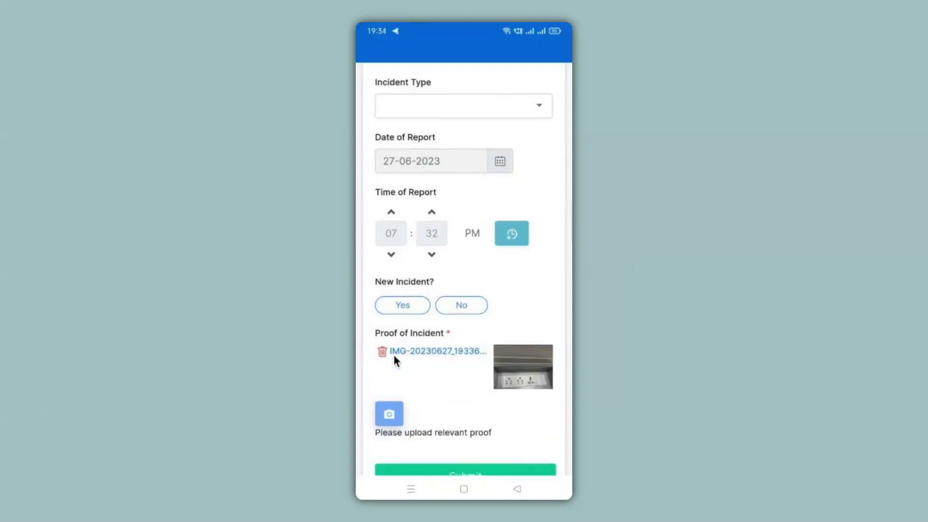
Fill in site name A02, remarks None and incident type Workplace incident, and submit the mobile report
{"action": "scroll", "coordinate": [556, 391], "scroll_direction": "up", "scroll_amount": 5}
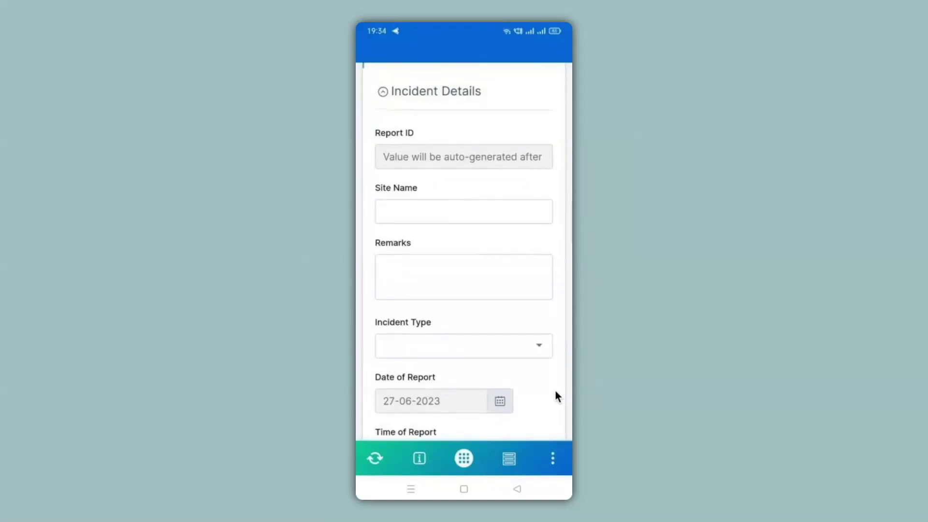
{"action": "left_click", "coordinate": [464, 211]}
{"action": "type", "text": "A"}
{"action": "left_click", "coordinate": [370, 456]}
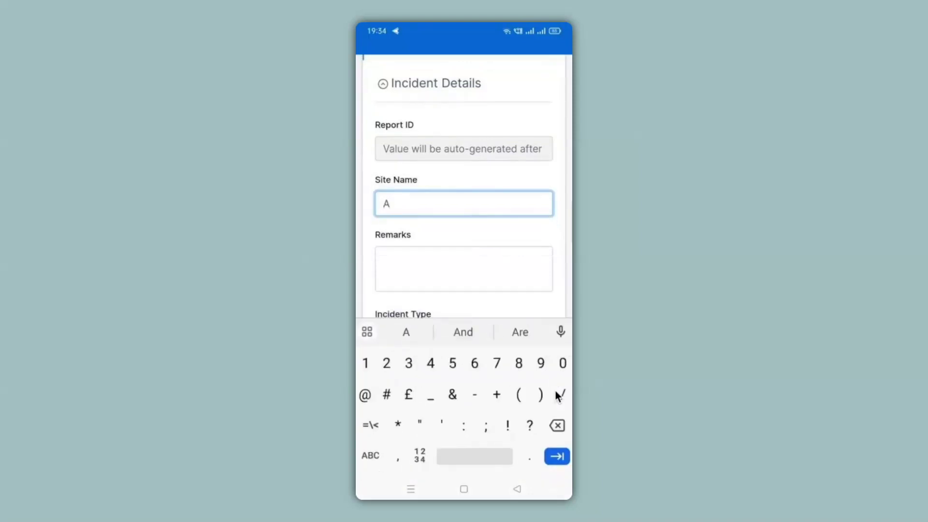
{"action": "type", "text": "02"}
{"action": "key", "text": "Tab"}
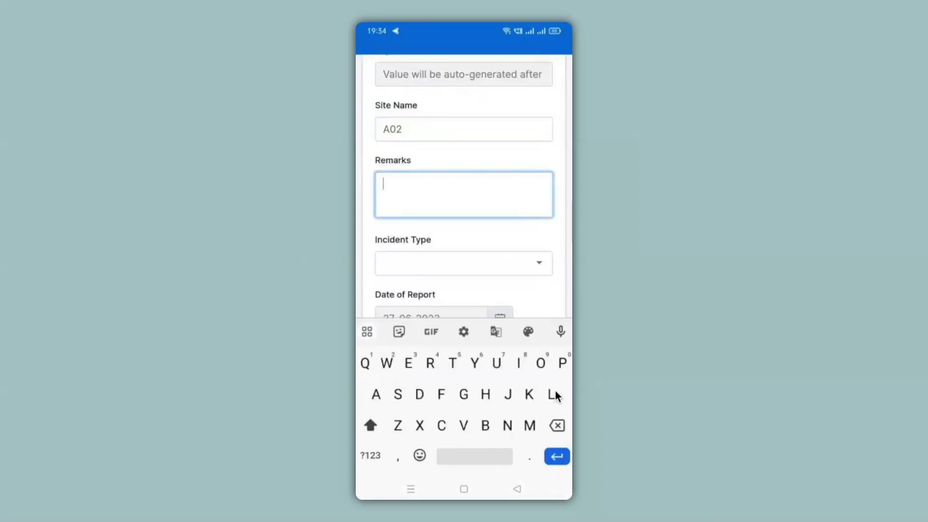
{"action": "type", "text": "None"}
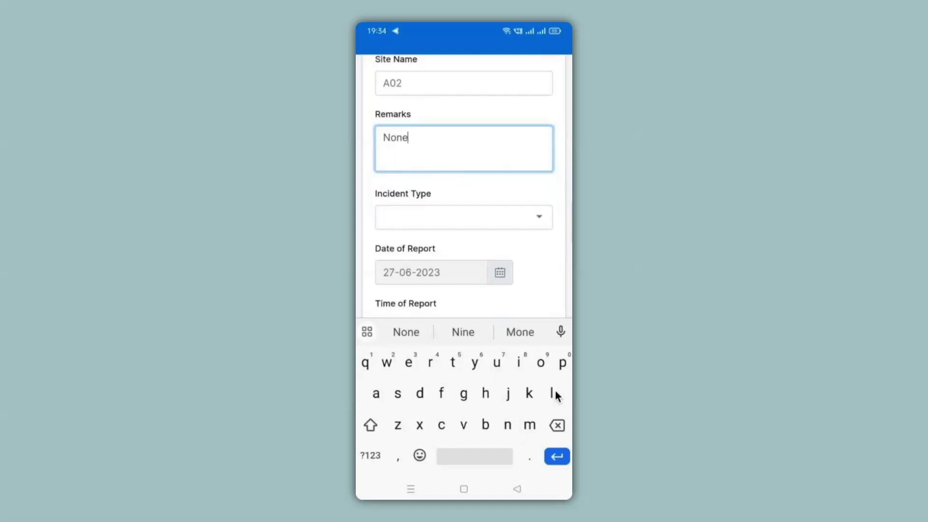
{"action": "left_click", "coordinate": [464, 217]}
{"action": "left_click", "coordinate": [428, 250]}
{"action": "scroll", "coordinate": [464, 290], "scroll_direction": "down", "scroll_amount": 3}
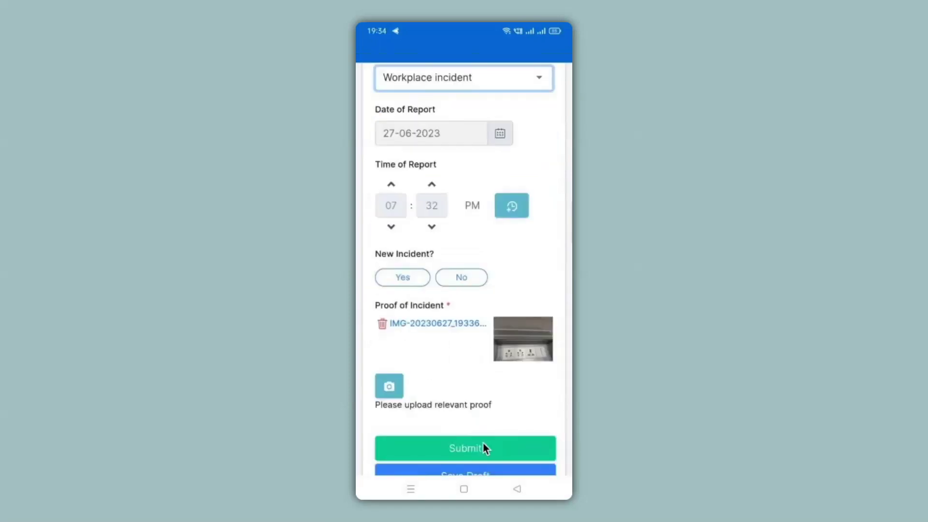
{"action": "left_click", "coordinate": [483, 443]}
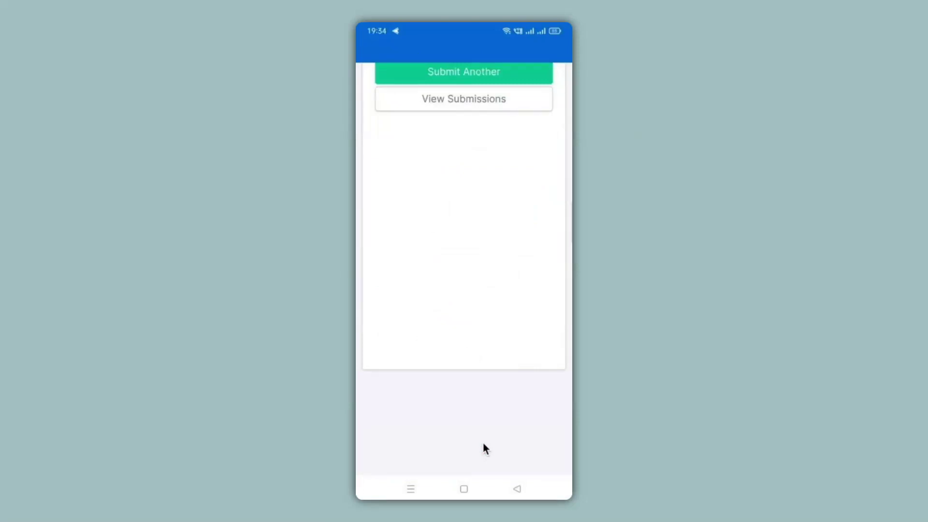
View the submissions on the phone and open the proof image attached to the site A02 report
{"action": "left_click", "coordinate": [453, 109]}
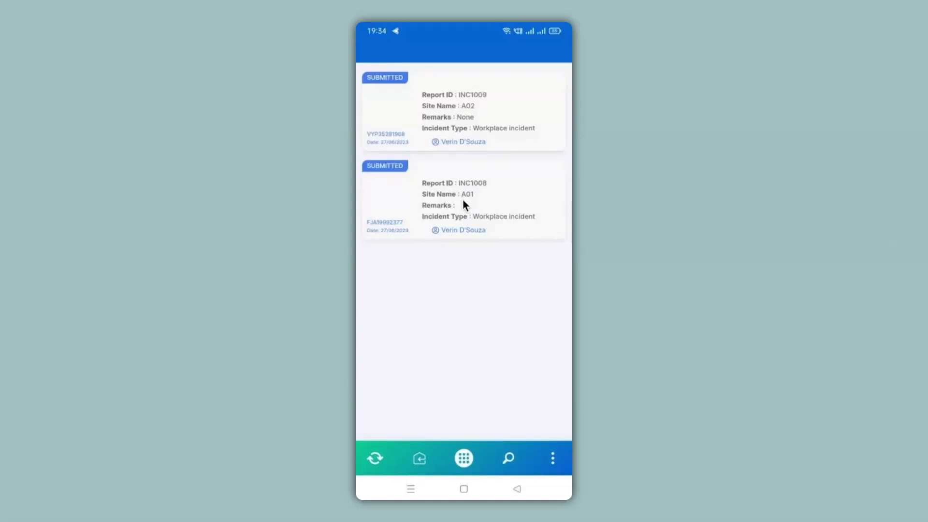
{"action": "left_click", "coordinate": [440, 123]}
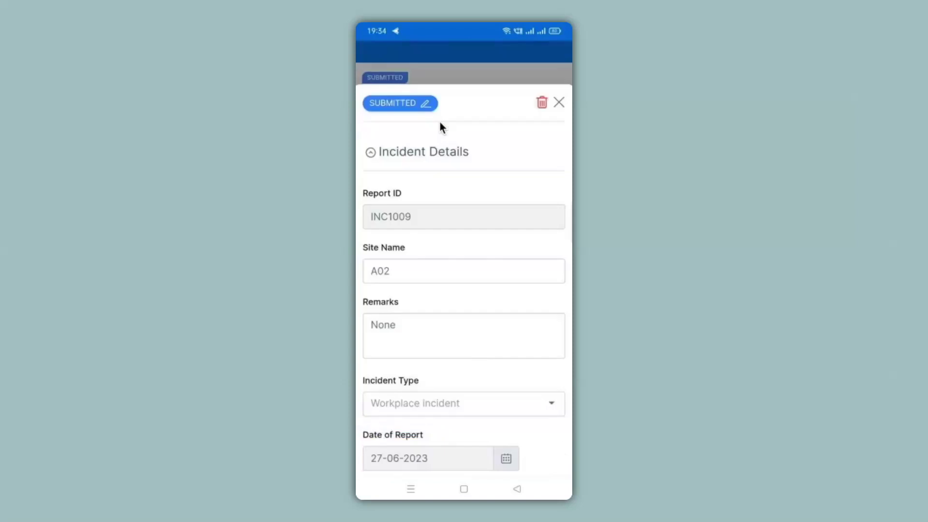
{"action": "scroll", "coordinate": [440, 123], "scroll_direction": "down", "scroll_amount": 10}
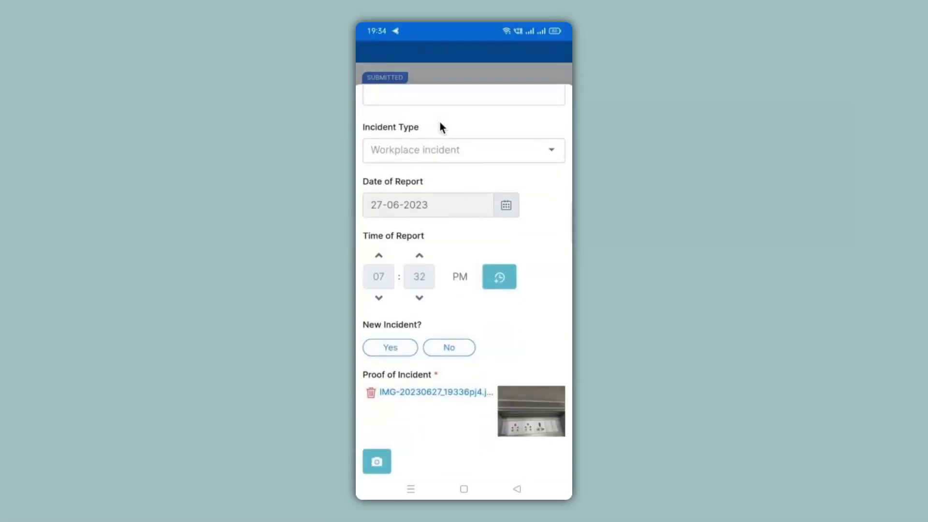
{"action": "left_click", "coordinate": [438, 390]}
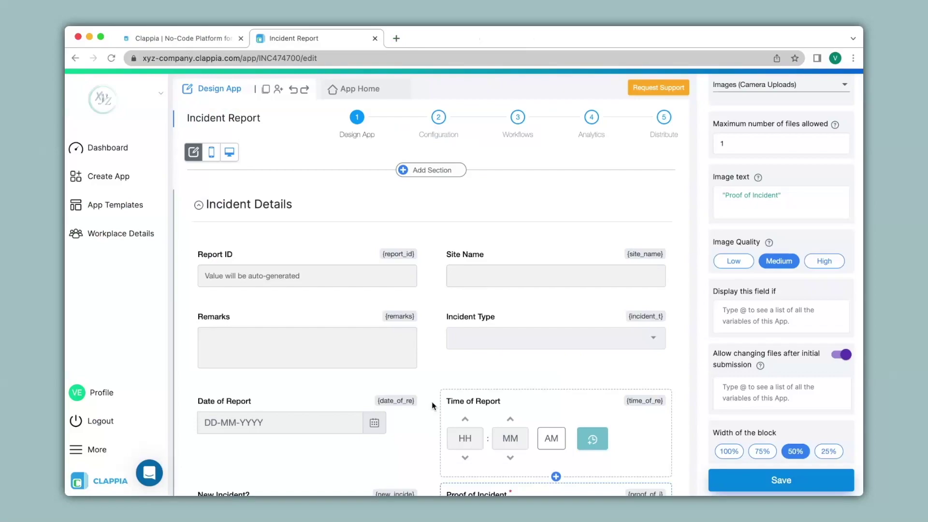
In the web app design, change the Proof of Incident field's allowed file types to only Videos and Documents, and save the field
{"action": "scroll", "coordinate": [744, 224], "scroll_direction": "up", "scroll_amount": 4}
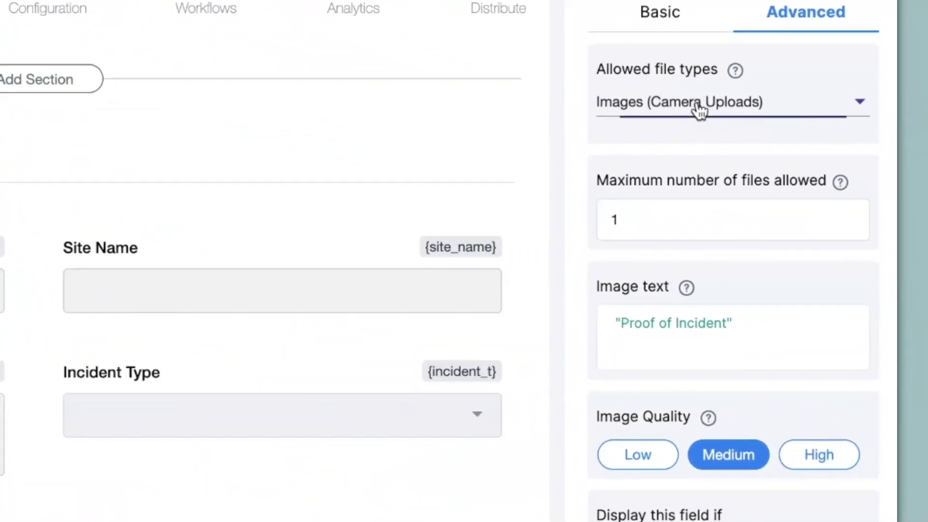
{"action": "left_click", "coordinate": [750, 126]}
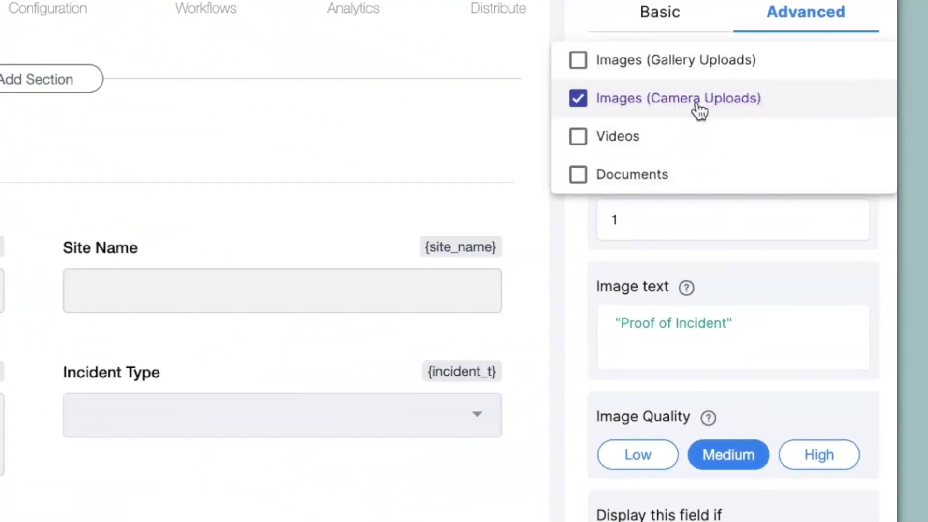
{"action": "left_click", "coordinate": [585, 100]}
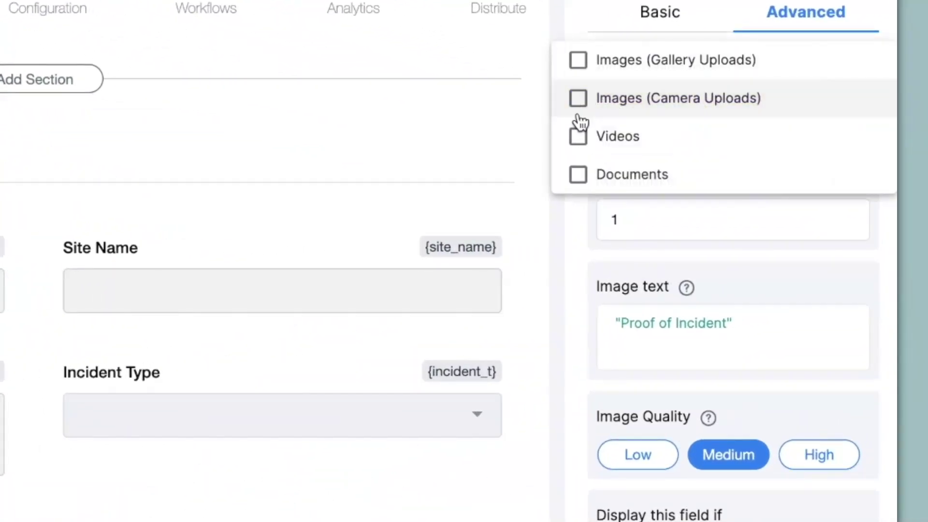
{"action": "left_click", "coordinate": [579, 138]}
{"action": "left_click", "coordinate": [581, 186]}
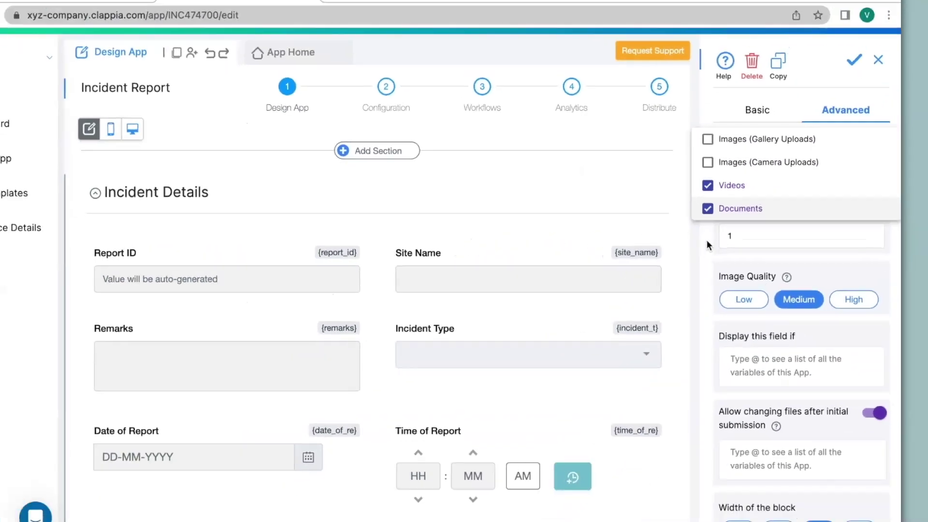
{"action": "left_click", "coordinate": [577, 241]}
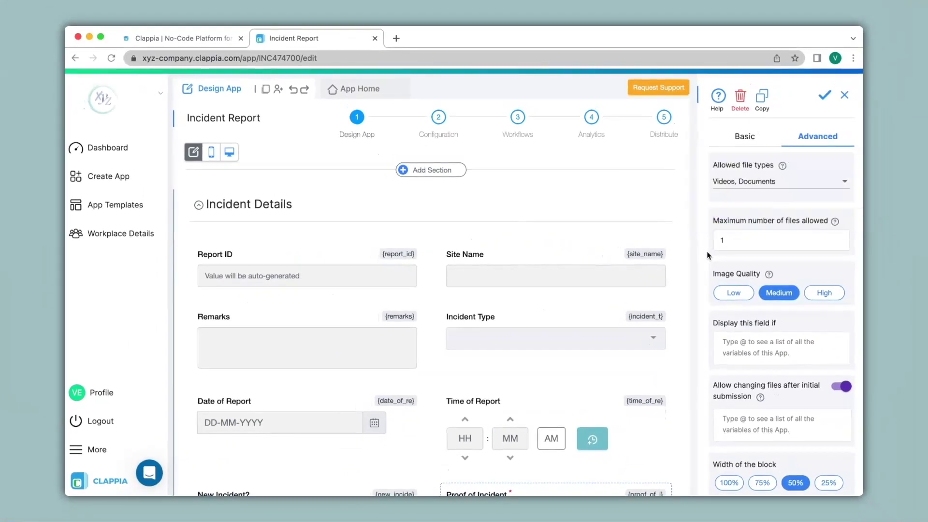
{"action": "scroll", "coordinate": [771, 279], "scroll_direction": "down", "scroll_amount": 1}
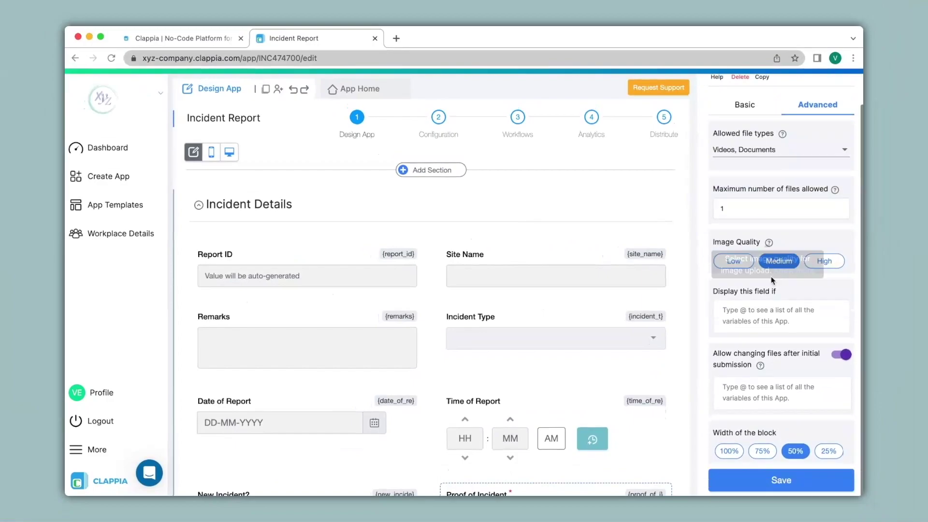
{"action": "left_click", "coordinate": [772, 479]}
Open the live Incident Report form, attach Form.doc from the Incidents folder as the proof of incident, and download the attached file
{"action": "left_click", "coordinate": [354, 90]}
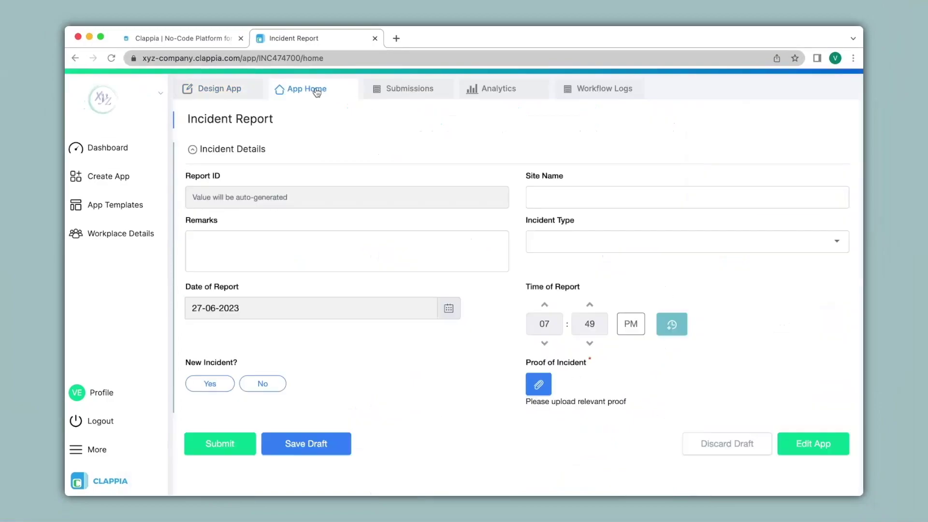
{"action": "left_click", "coordinate": [547, 392]}
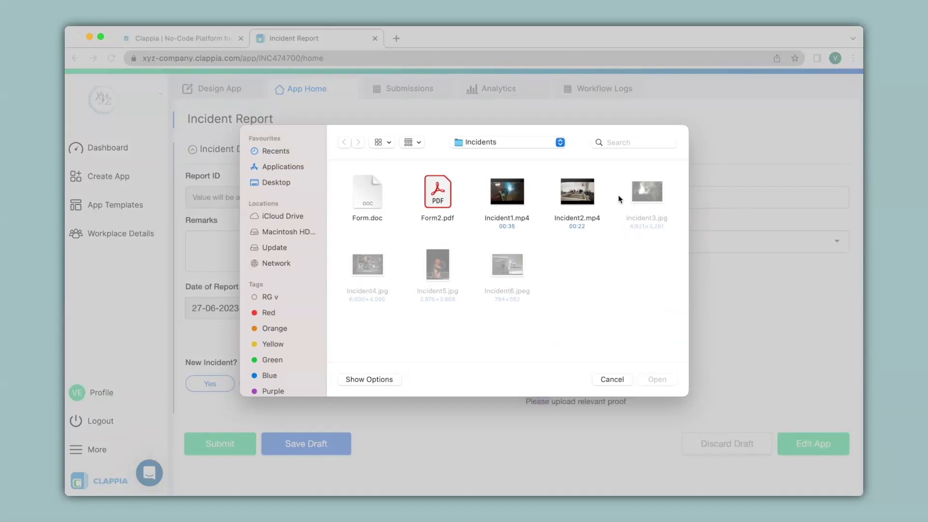
{"action": "left_click", "coordinate": [588, 188]}
{"action": "left_click", "coordinate": [525, 188]}
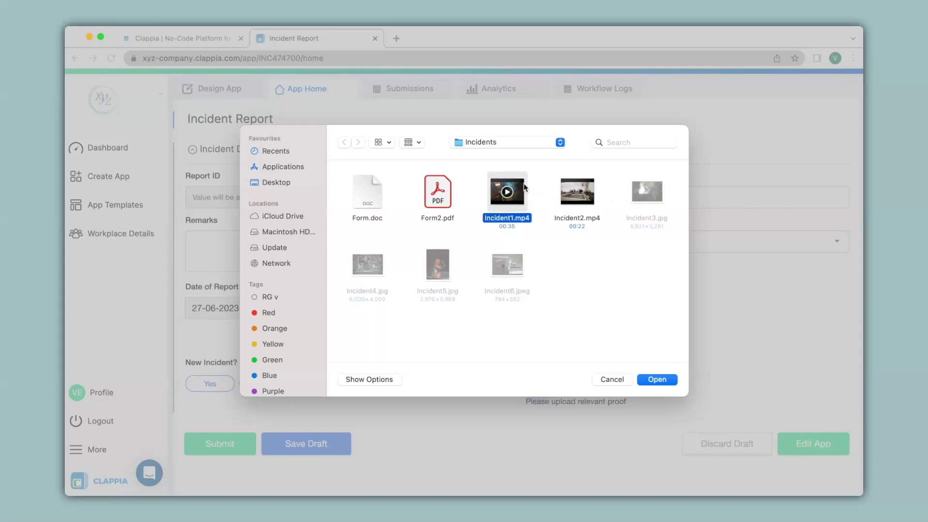
{"action": "left_click", "coordinate": [440, 191]}
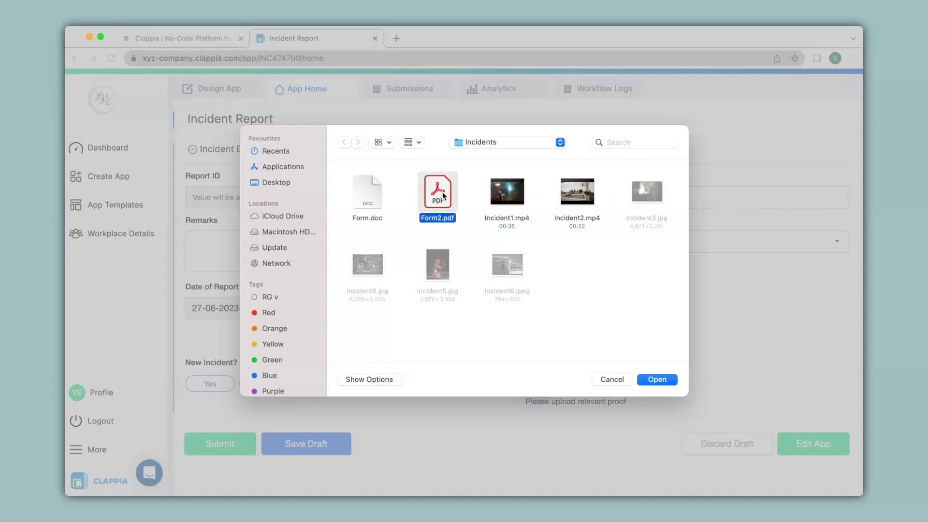
{"action": "left_click", "coordinate": [370, 180]}
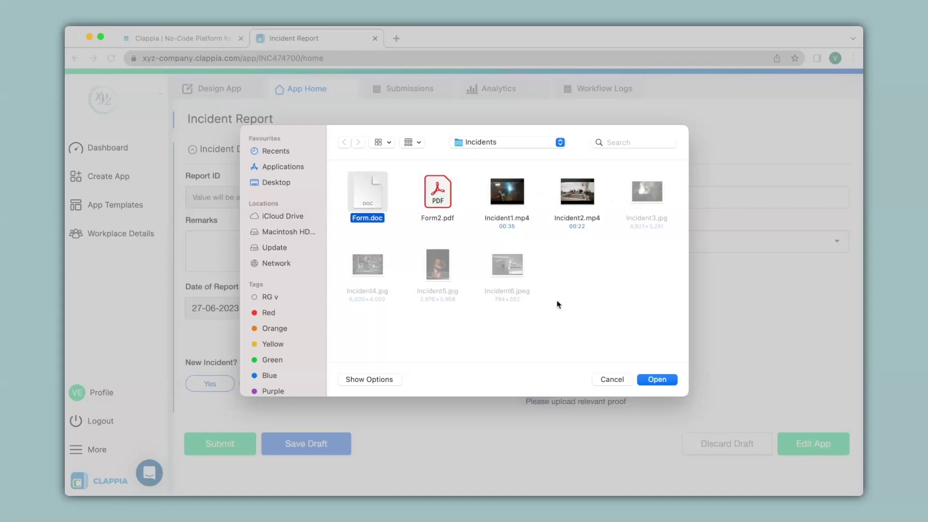
{"action": "left_click", "coordinate": [657, 379]}
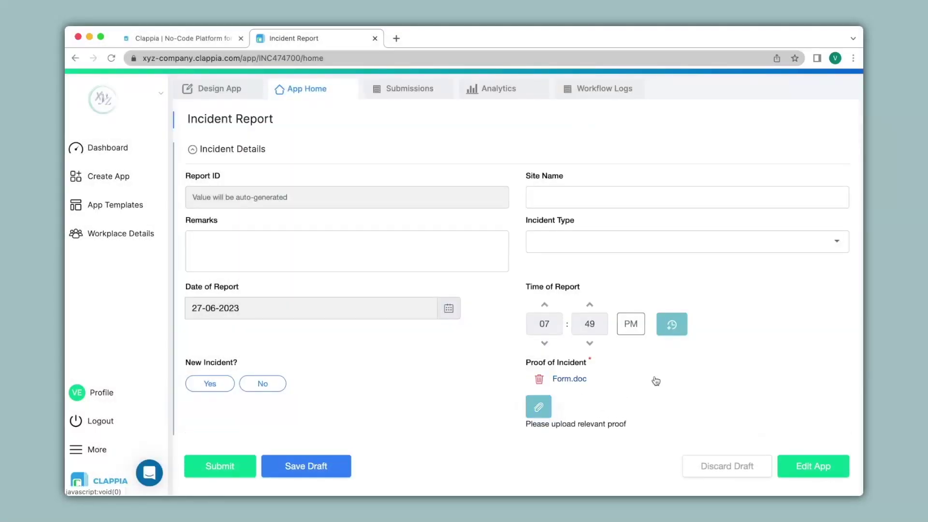
{"action": "left_click", "coordinate": [580, 379]}
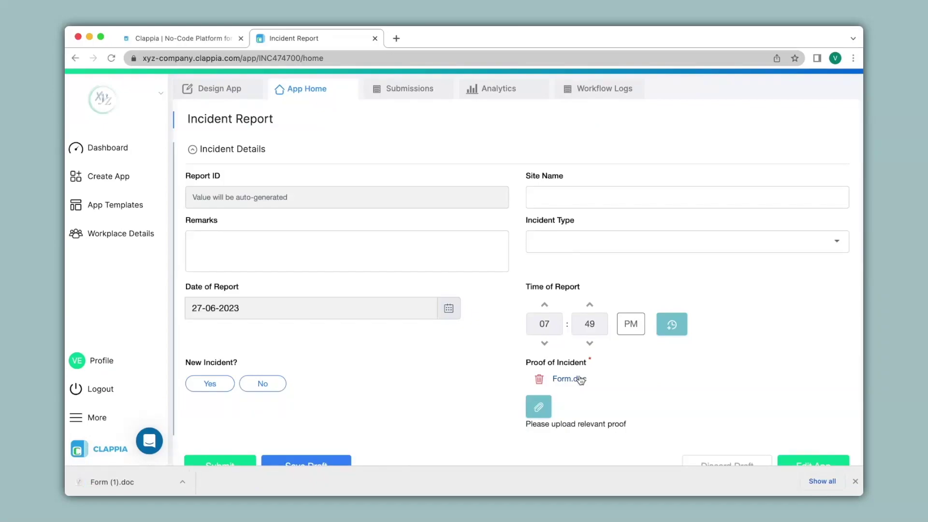
Fill in site name B01, incident type Accident or First Aid incident and New Incident Yes, and submit the report
{"action": "left_click", "coordinate": [206, 385]}
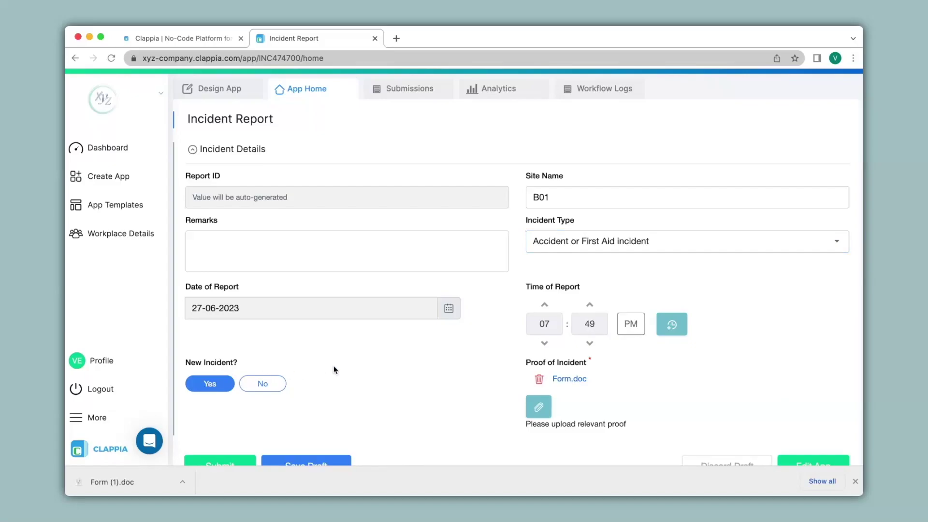
{"action": "scroll", "coordinate": [333, 370], "scroll_direction": "down", "scroll_amount": 1}
{"action": "left_click", "coordinate": [222, 438]}
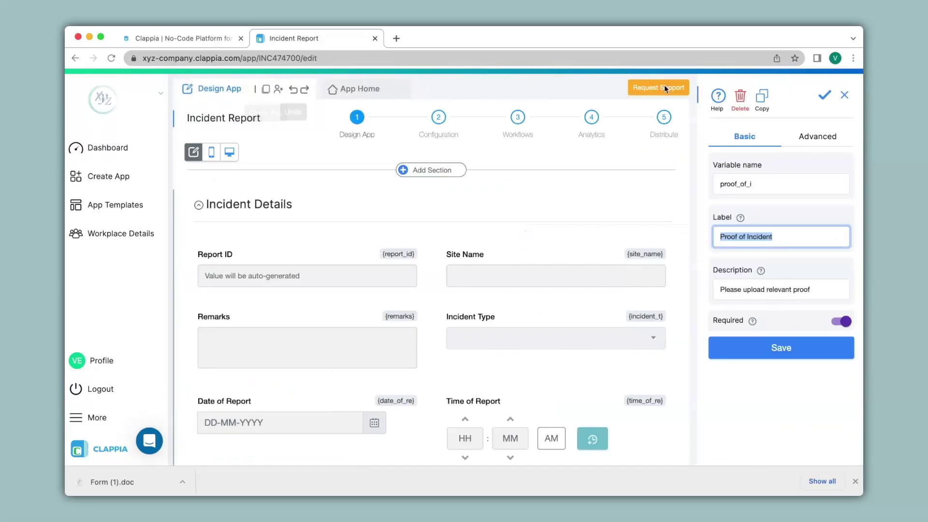
In the Proof of Incident field's advanced settings, change the allowed file types to only Images (Camera Uploads)
{"action": "left_click", "coordinate": [825, 138]}
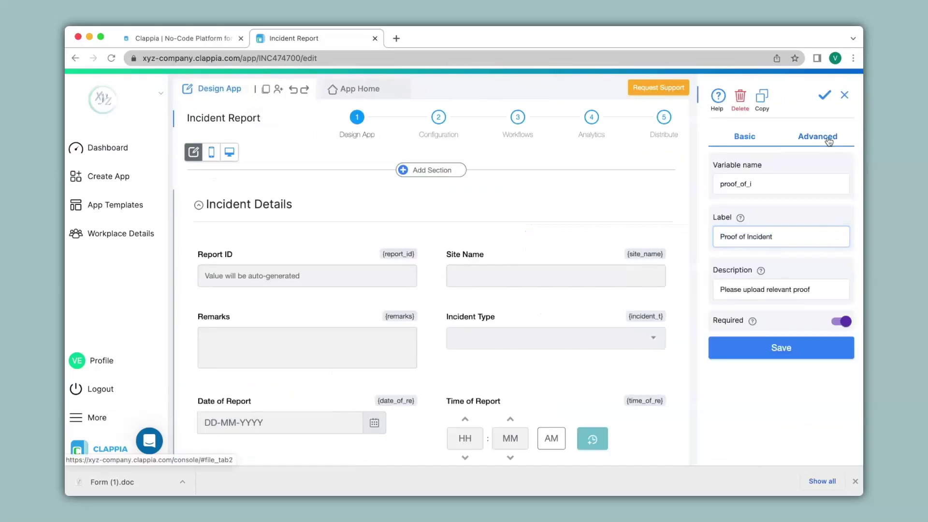
{"action": "left_click", "coordinate": [751, 182]}
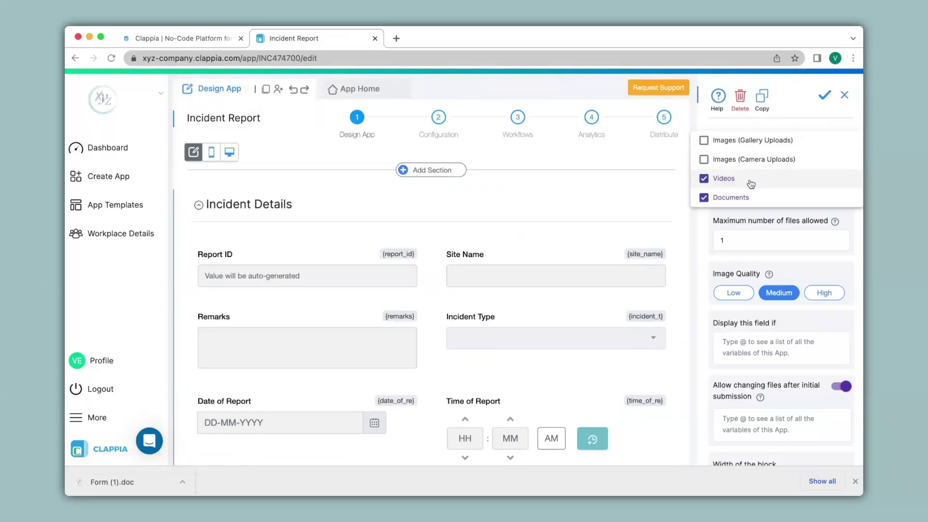
{"action": "left_click", "coordinate": [707, 163]}
{"action": "left_click", "coordinate": [706, 180]}
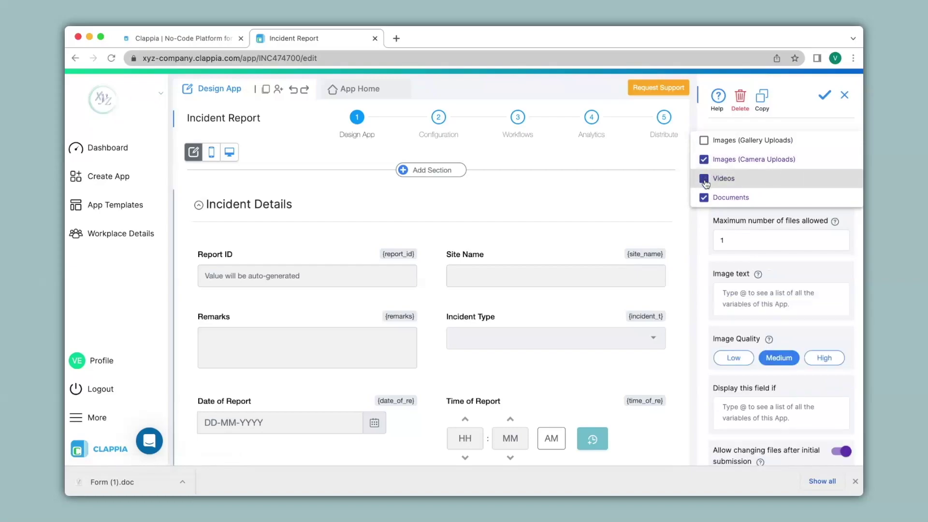
{"action": "left_click", "coordinate": [706, 201]}
{"action": "left_click", "coordinate": [705, 216]}
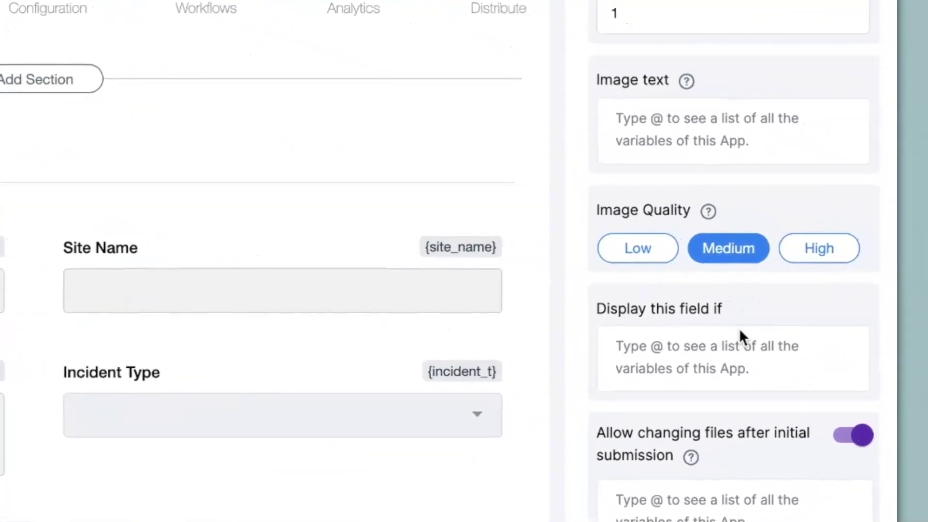
Set the Proof of Incident field to display only if {new_incide}="Yes", inserting the New Incident? variable in its display condition
{"action": "left_click", "coordinate": [696, 360]}
{"action": "mouse_move", "coordinate": [452, 259]}
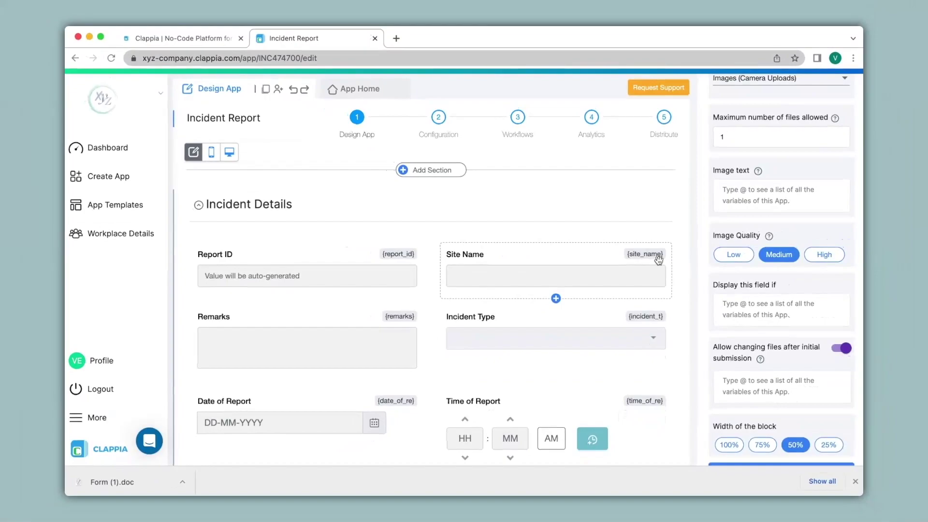
{"action": "scroll", "coordinate": [658, 260], "scroll_direction": "down", "scroll_amount": 2}
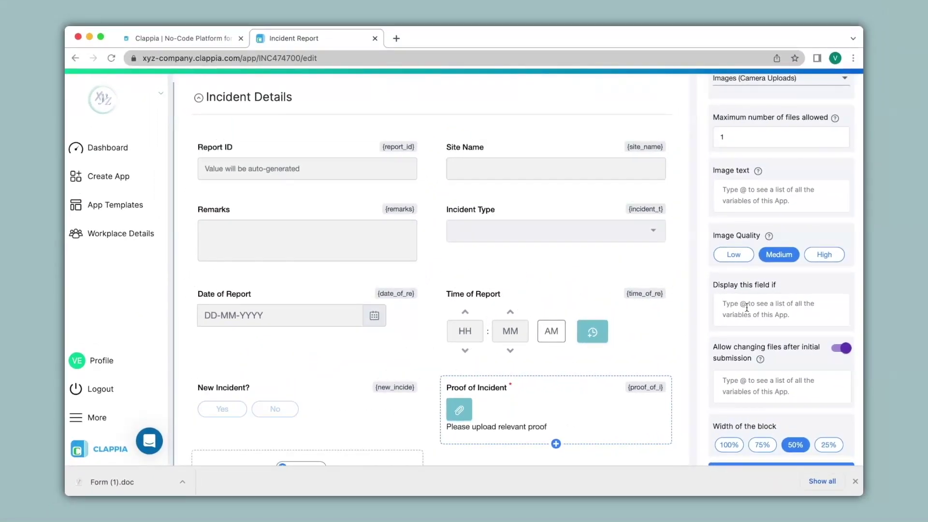
{"action": "left_click", "coordinate": [747, 307]}
{"action": "type", "text": "@new"}
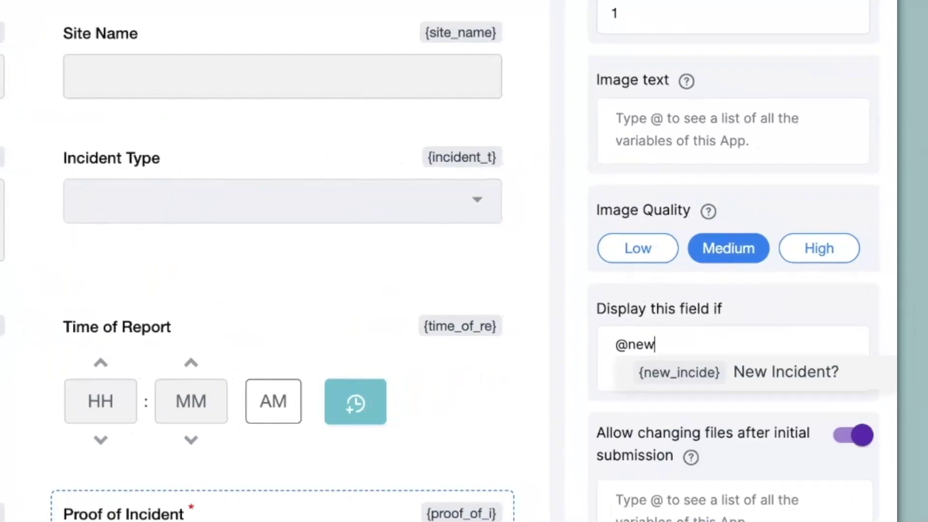
{"action": "left_click", "coordinate": [708, 382]}
{"action": "type", "text": "=\"Yes"}
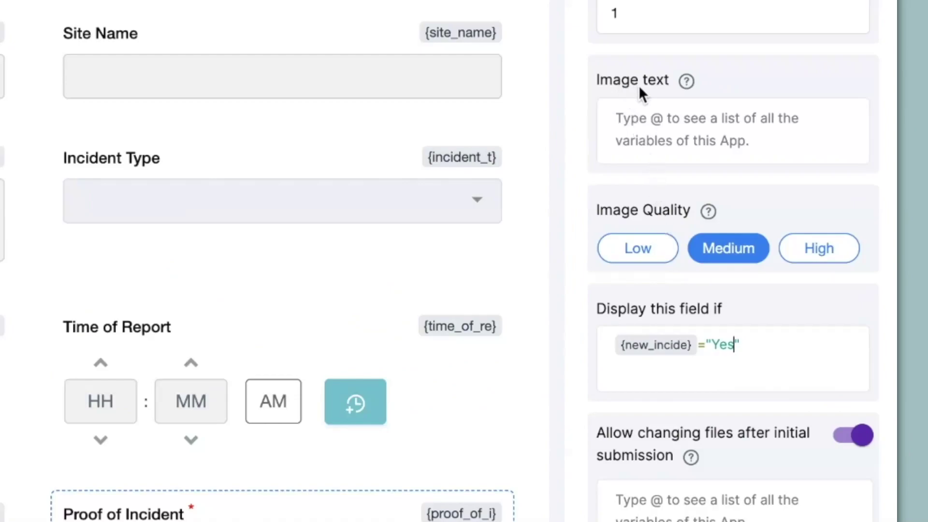
Set the field's image text to TEXT({date_of_re},"DD-MM-YYYY") using the Date of Report variable, and save the field
{"action": "left_click", "coordinate": [643, 135]}
{"action": "type", "text": "TEXT("}
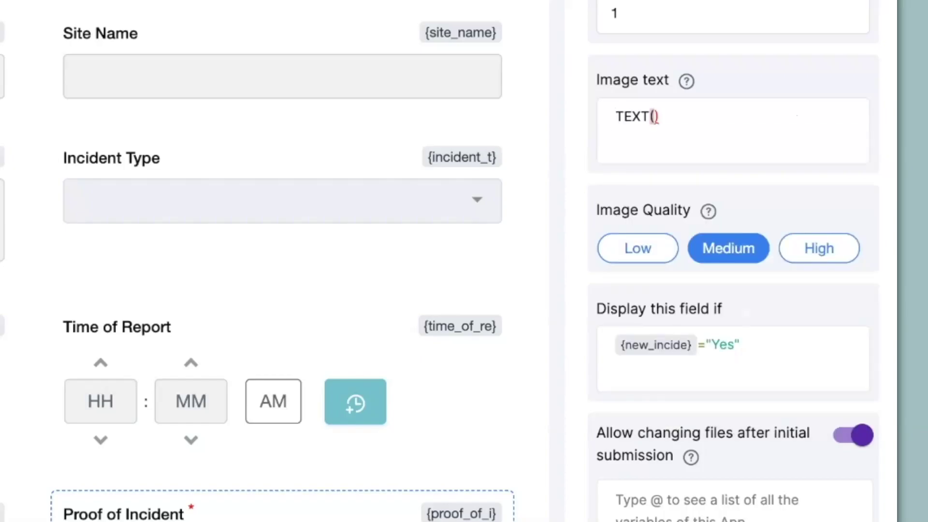
{"action": "type", "text": "@"}
{"action": "type", "text": "dat"}
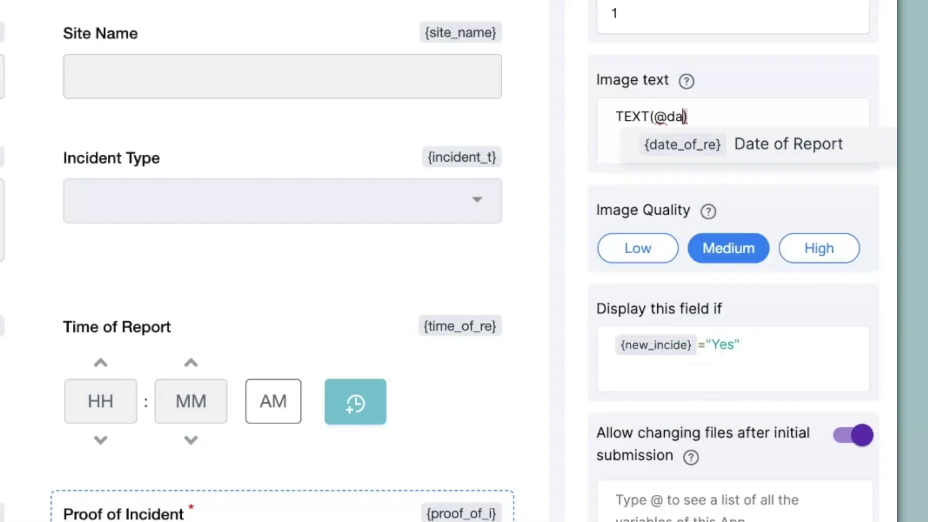
{"action": "left_click", "coordinate": [671, 161]}
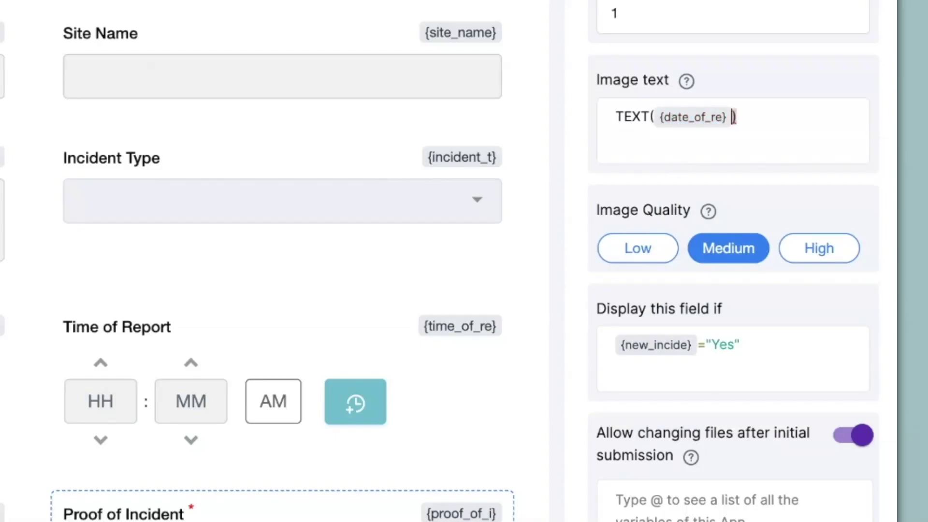
{"action": "type", "text": ",\"DD-MM-YYYY\""}
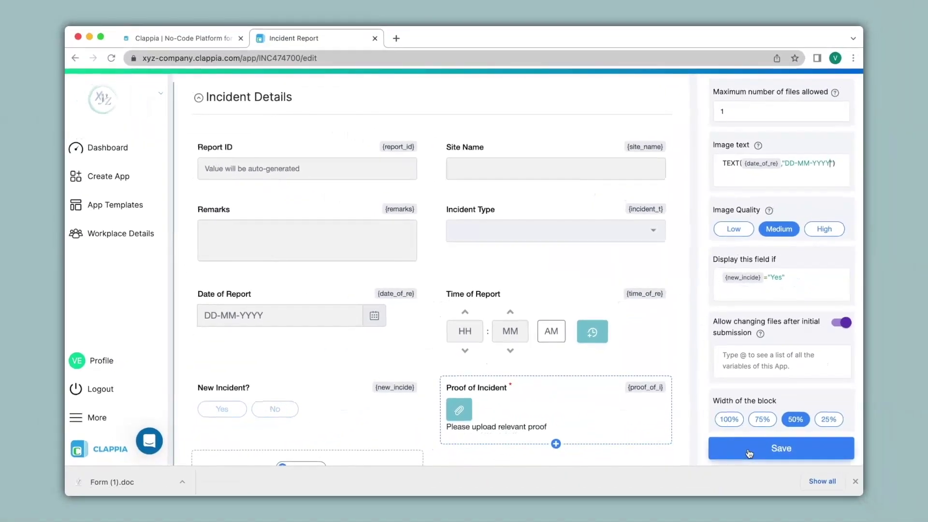
{"action": "left_click", "coordinate": [668, 521]}
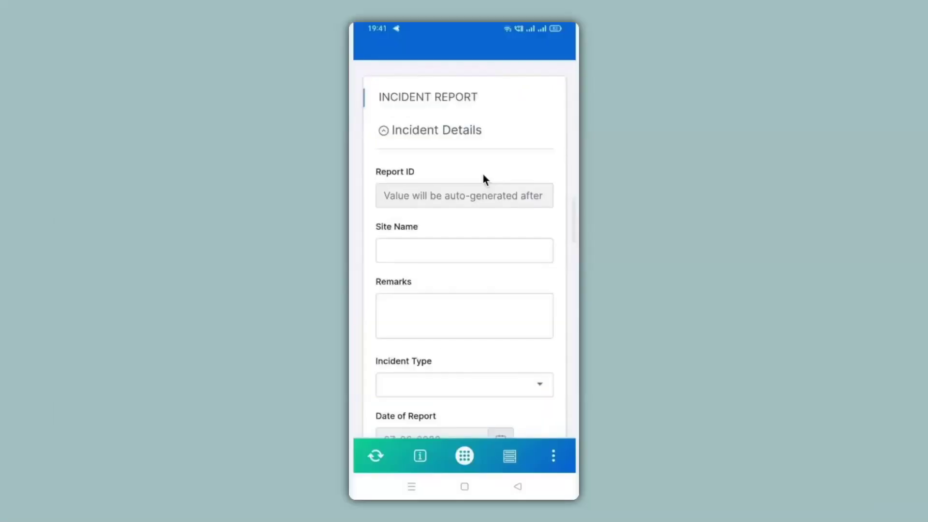
In the mobile app's Incident Report form, test New Incident with No, switch it to Yes, and capture a camera photo as Proof of Incident
{"action": "scroll", "coordinate": [483, 175], "scroll_direction": "down", "scroll_amount": 5}
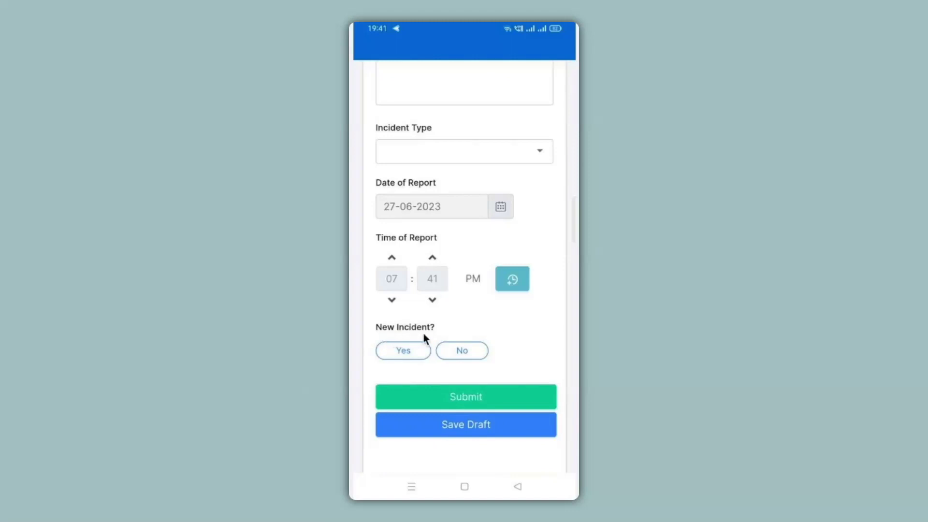
{"action": "left_click", "coordinate": [455, 355]}
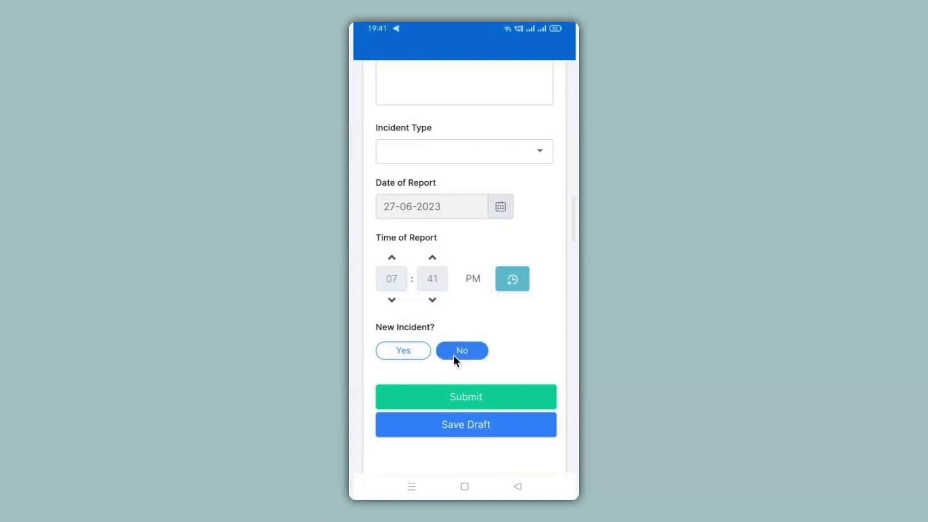
{"action": "left_click", "coordinate": [411, 352]}
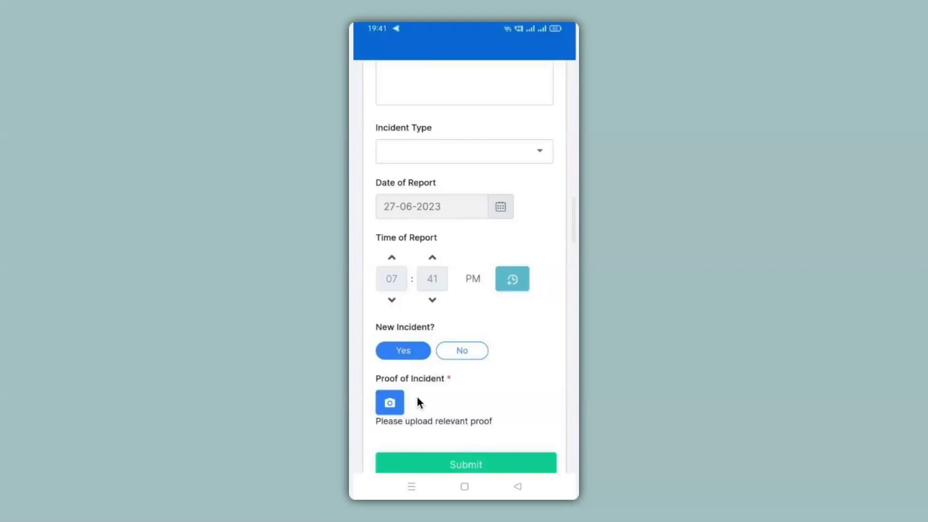
{"action": "left_click", "coordinate": [393, 401]}
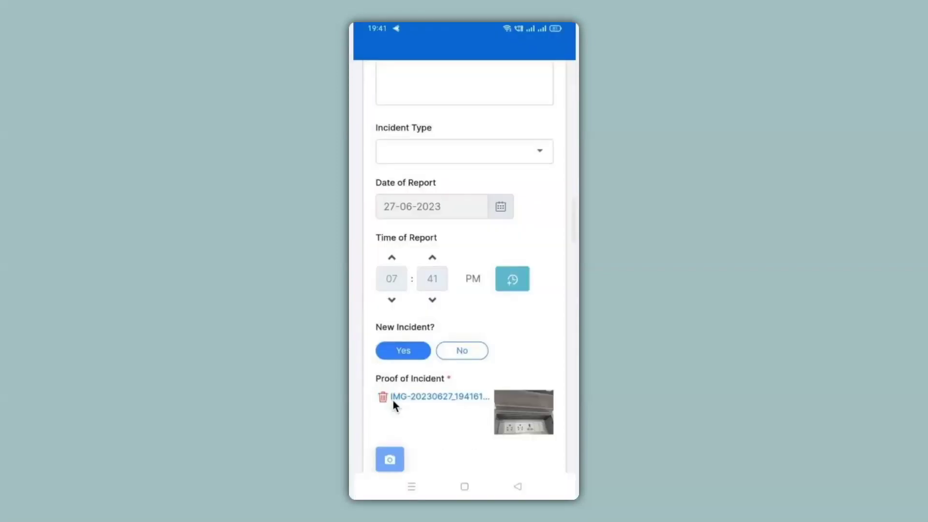
Fill in site name C01, remarks None and incident type Workplace incident, and submit the report
{"action": "scroll", "coordinate": [393, 400], "scroll_direction": "up", "scroll_amount": 3}
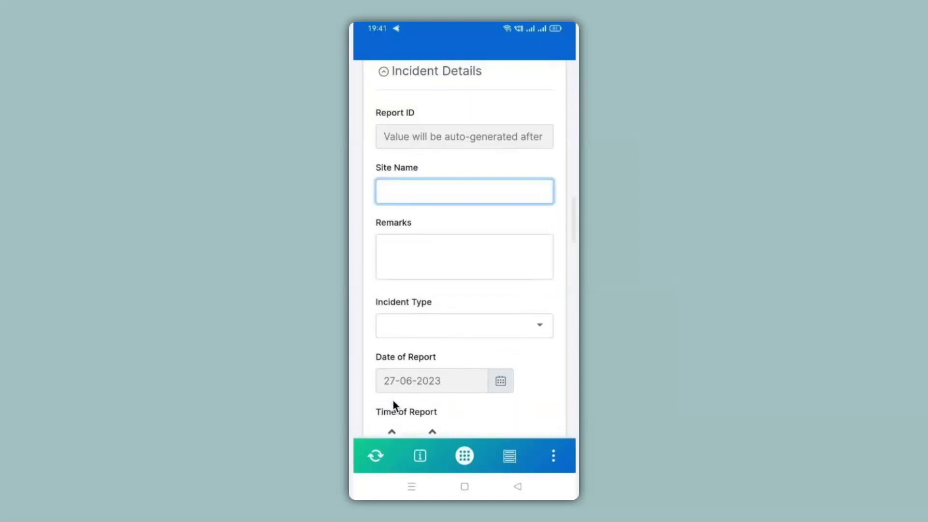
{"action": "type", "text": "C"}
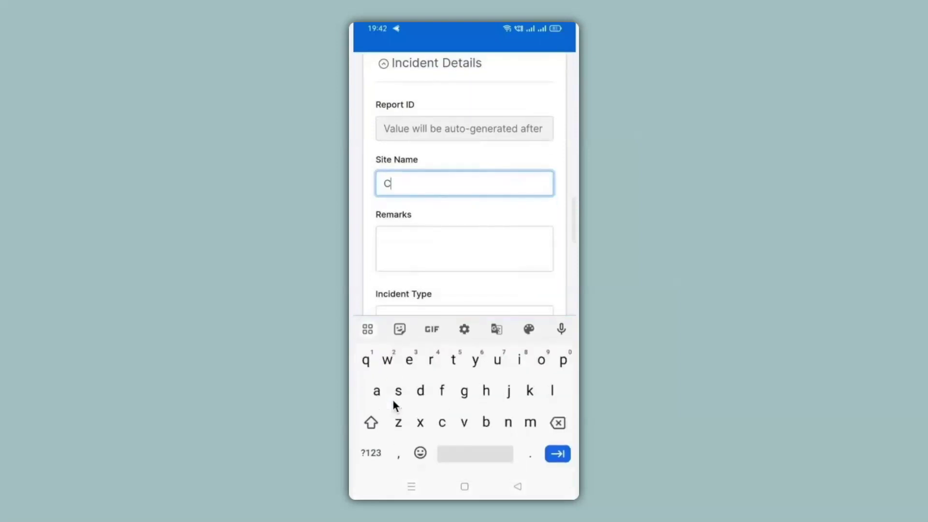
{"action": "type", "text": "01"}
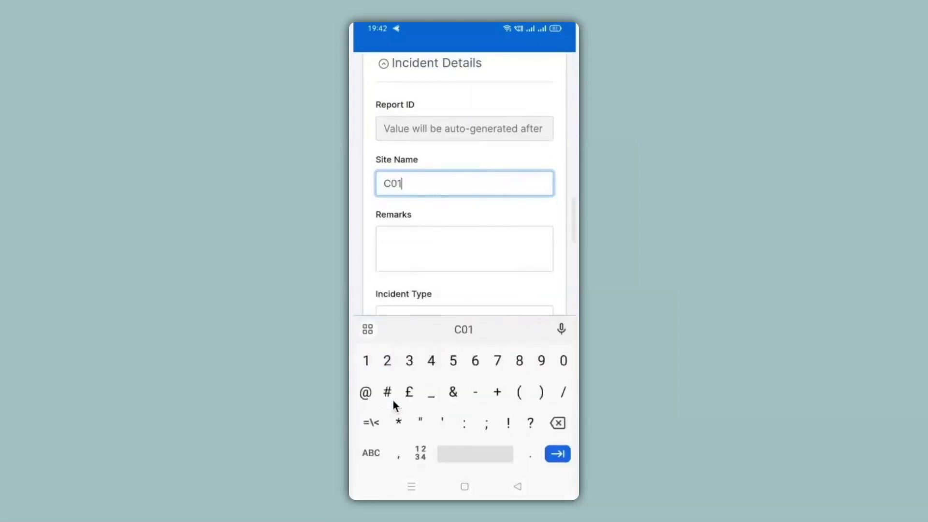
{"action": "key", "text": "Tab"}
{"action": "type", "text": "None"}
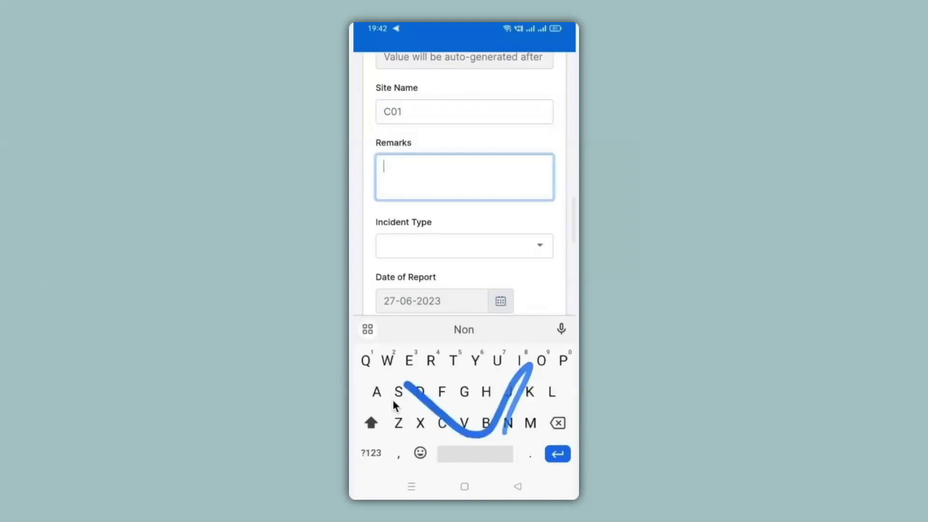
{"action": "key", "text": "Tab"}
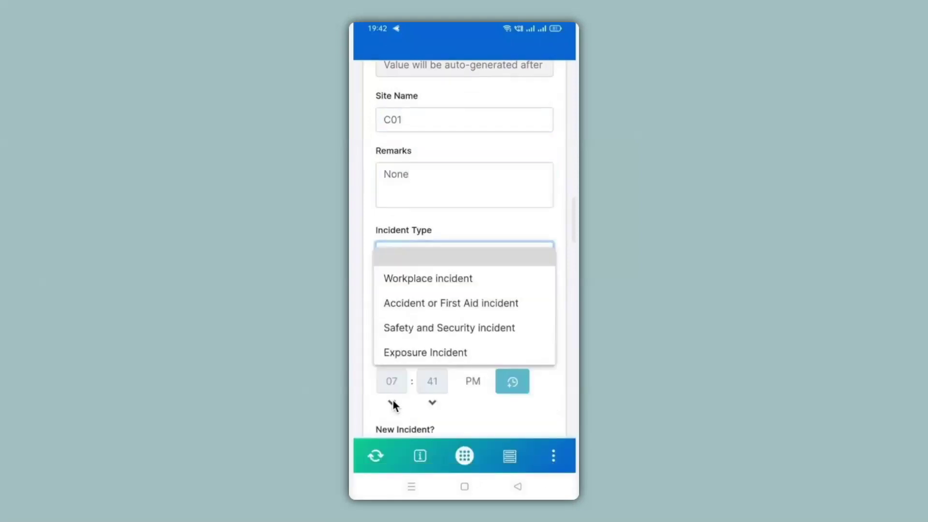
{"action": "key", "text": "Down"}
{"action": "key", "text": "Return"}
{"action": "scroll", "coordinate": [393, 402], "scroll_direction": "down", "scroll_amount": 2}
{"action": "scroll", "coordinate": [393, 405], "scroll_direction": "down", "scroll_amount": 2}
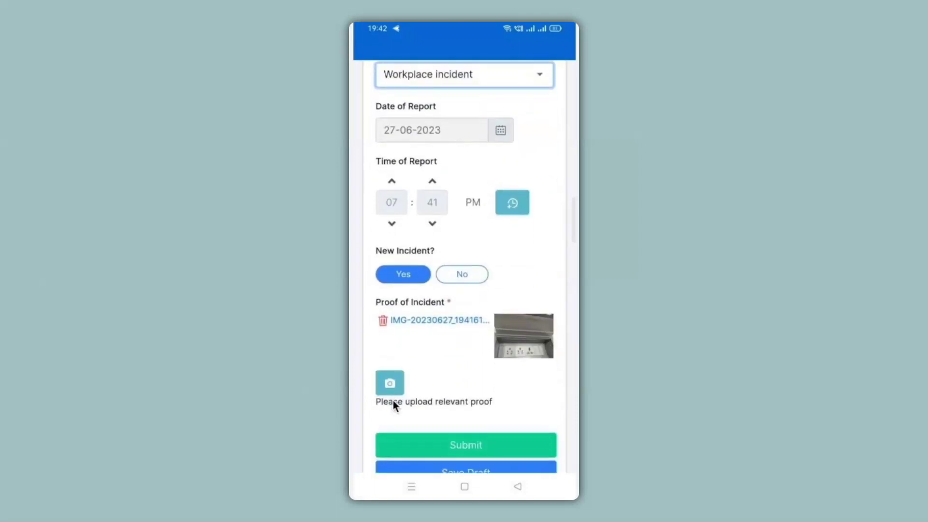
{"action": "left_click", "coordinate": [451, 444]}
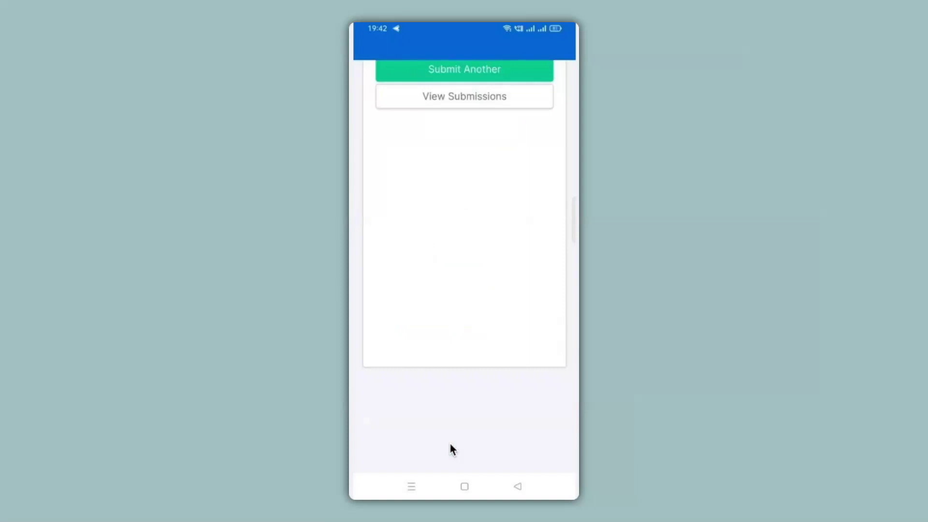
Open the submitted C01 report from the mobile submissions list and zoom into its proof photo to check the date stamp
{"action": "left_click", "coordinate": [437, 107]}
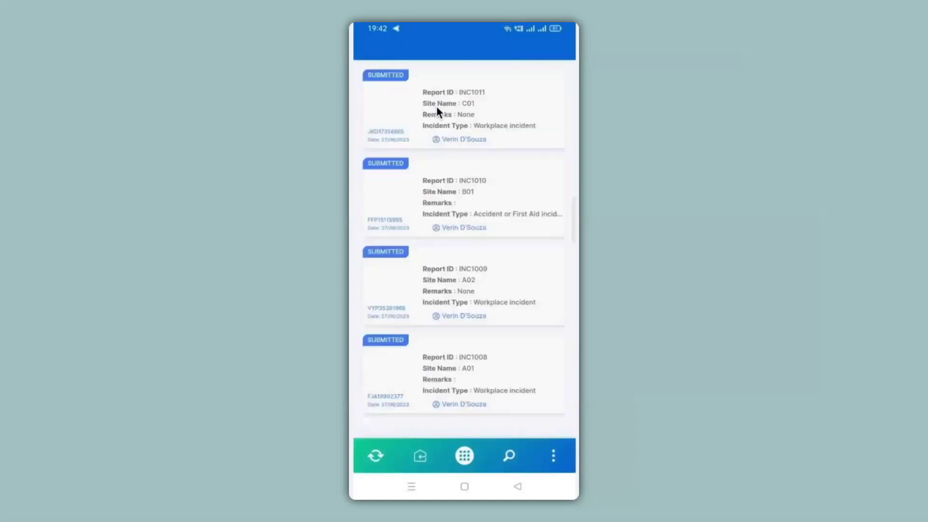
{"action": "left_click", "coordinate": [436, 106]}
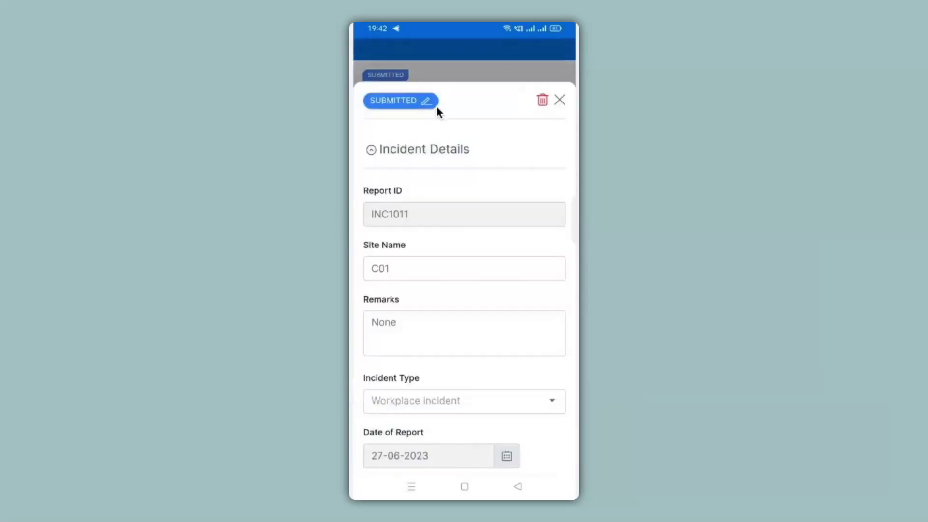
{"action": "scroll", "coordinate": [437, 106], "scroll_direction": "down", "scroll_amount": 6}
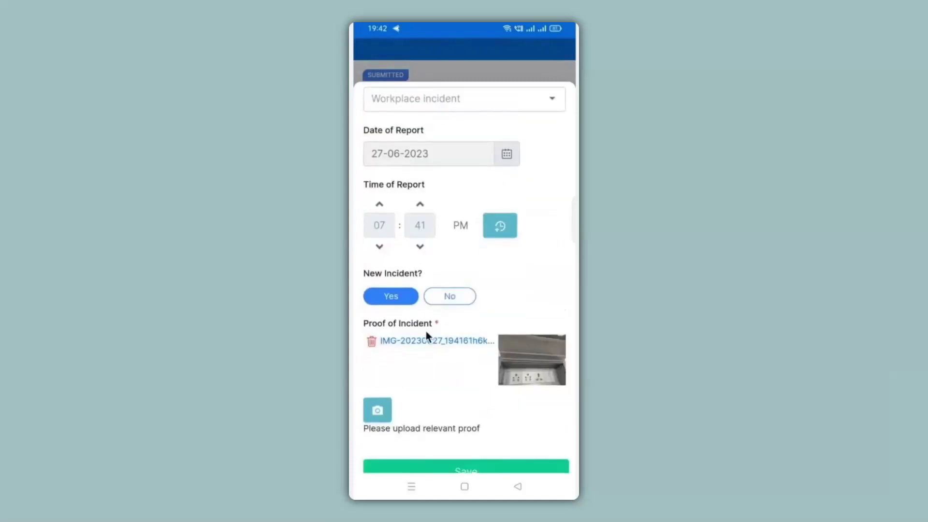
{"action": "left_click", "coordinate": [427, 341]}
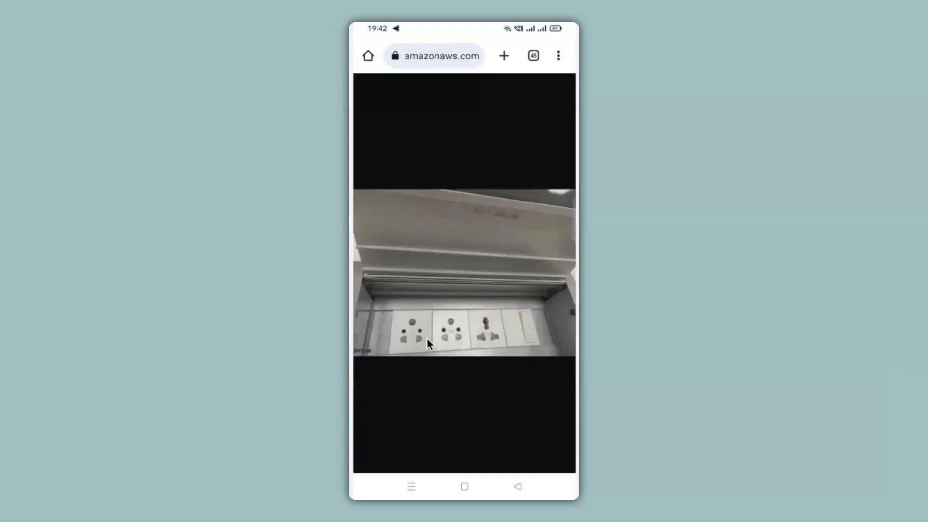
{"action": "scroll", "coordinate": [427, 338], "scroll_direction": "up", "scroll_amount": 5}
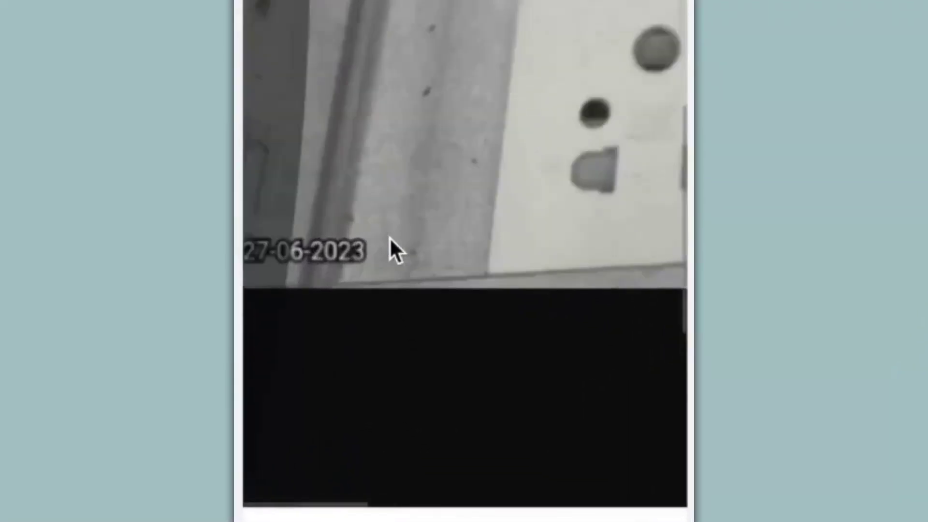
{"action": "scroll", "coordinate": [390, 237], "scroll_direction": "up", "scroll_amount": 3}
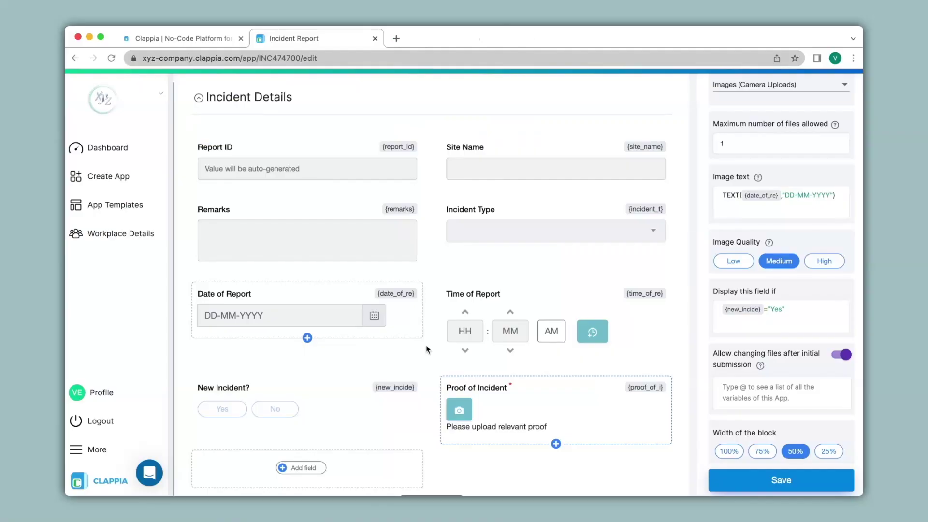
Switch to the web app, review the proof of incident in the C01 submission, and return to the app design
{"action": "scroll", "coordinate": [427, 349], "scroll_direction": "up", "scroll_amount": 3}
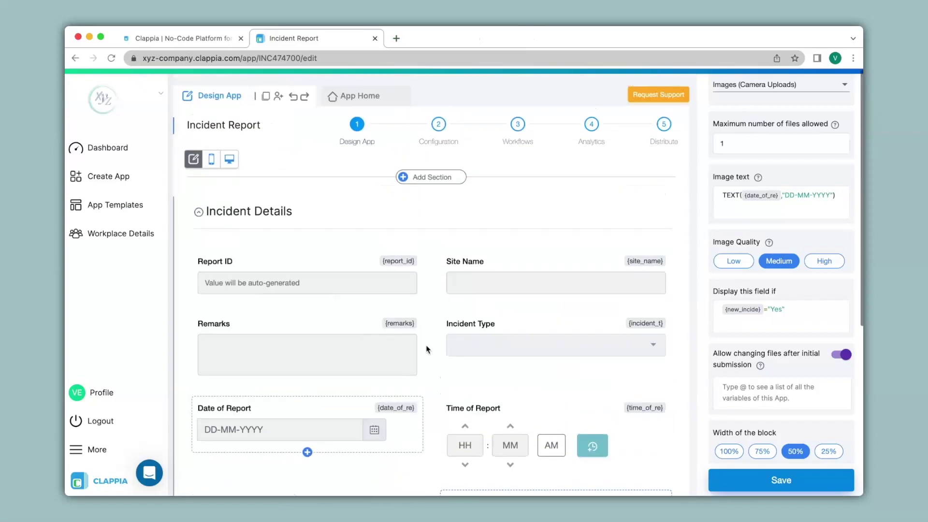
{"action": "left_click", "coordinate": [351, 92]}
{"action": "left_click", "coordinate": [399, 95]}
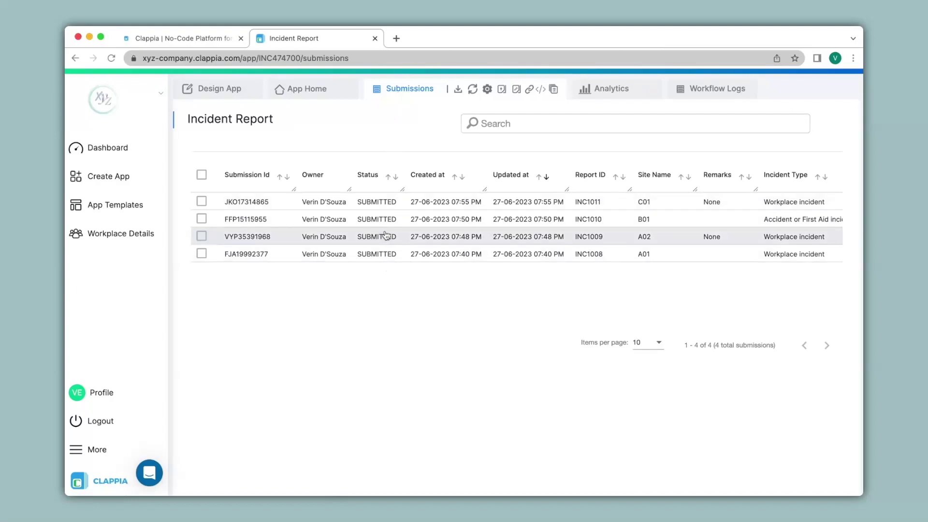
{"action": "left_click", "coordinate": [386, 201]}
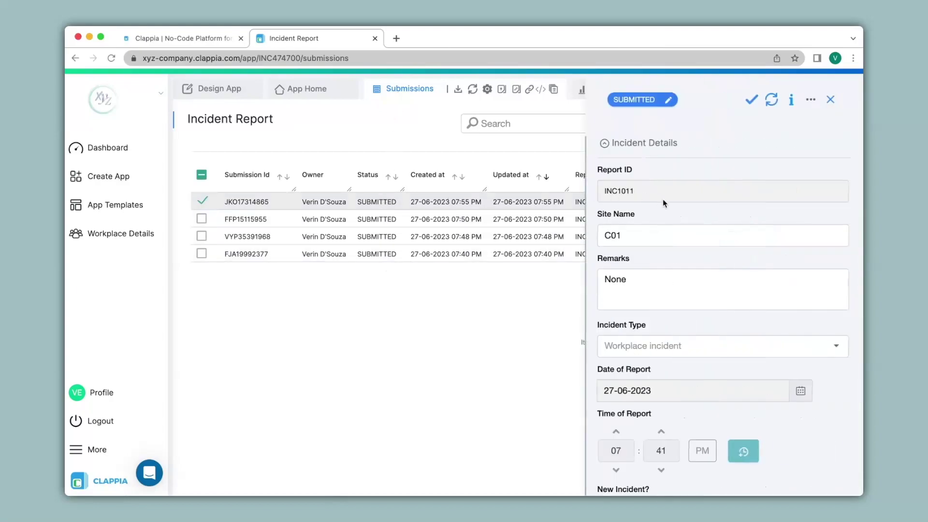
{"action": "scroll", "coordinate": [672, 208], "scroll_direction": "down", "scroll_amount": 5}
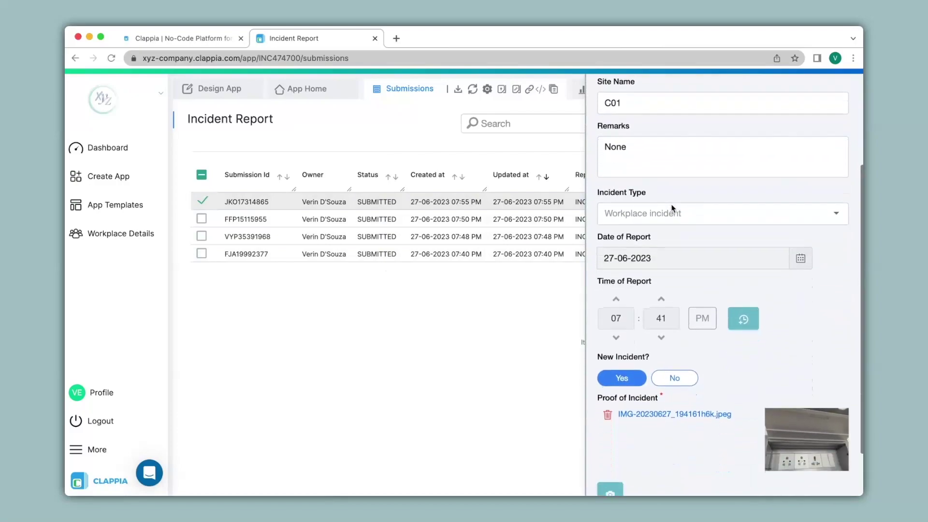
{"action": "scroll", "coordinate": [672, 208], "scroll_direction": "down", "scroll_amount": 1}
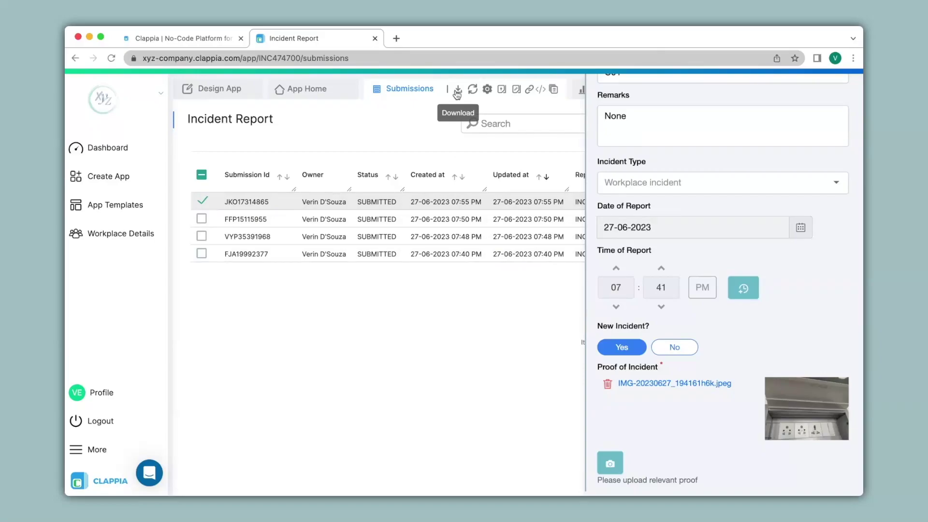
{"action": "left_click", "coordinate": [234, 89]}
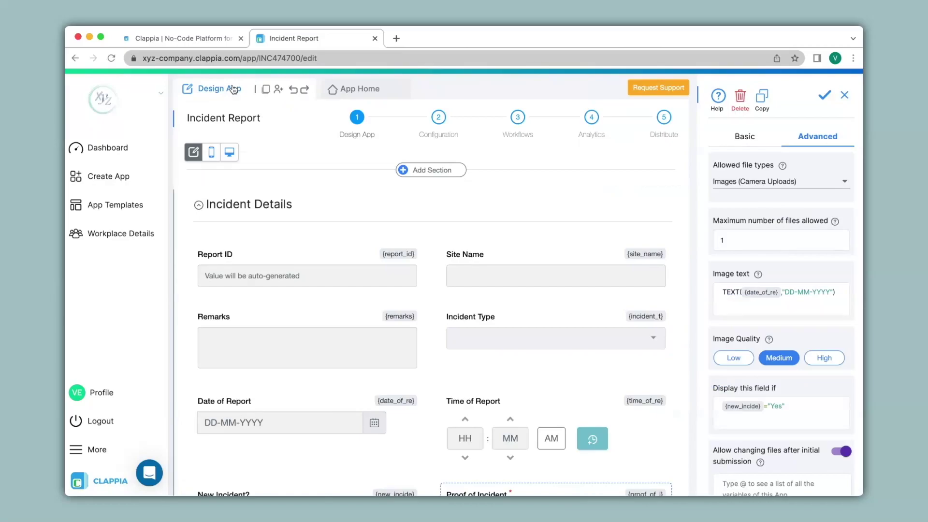